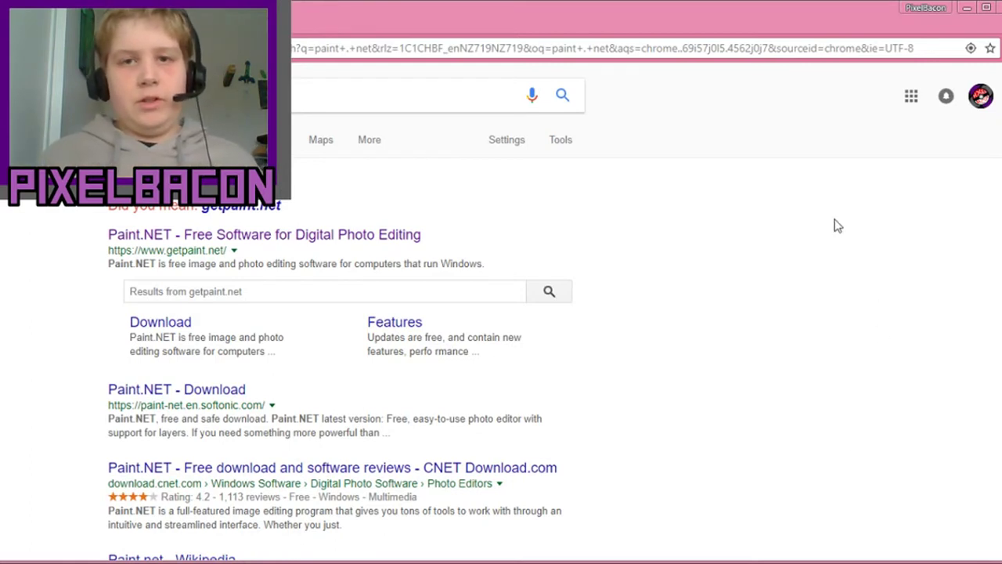
# Bring the Chrome window showing the 'paint net' Google results into focus.
pyautogui.click(754, 18)
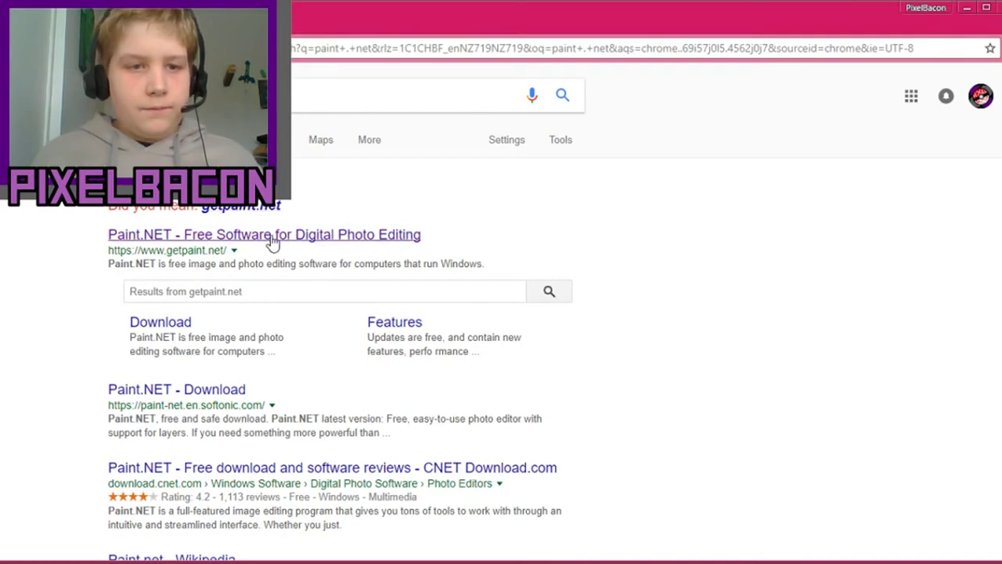
# Open getpaint.net's Download page and scroll to the version 4.0.17 download table.
pyautogui.click(272, 243)
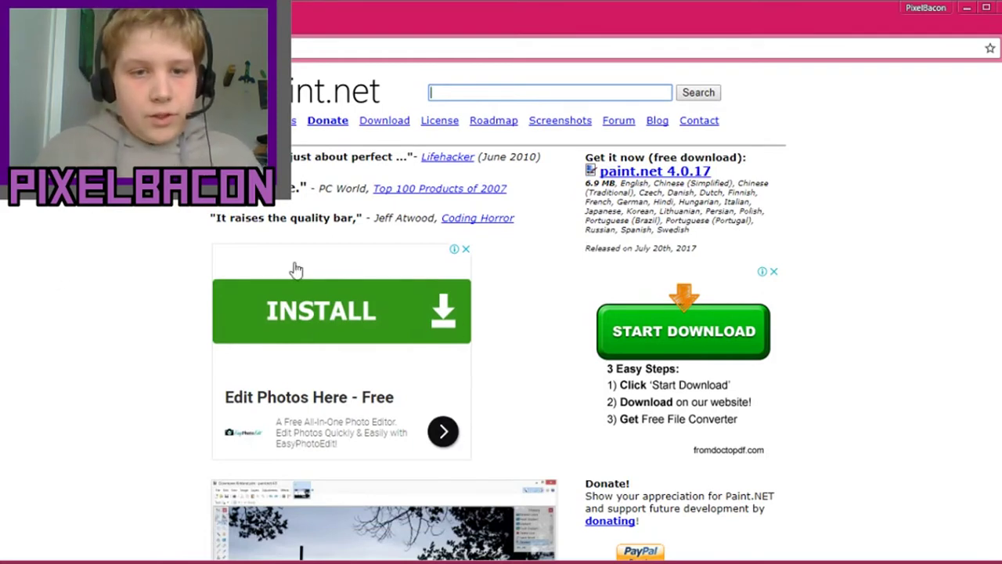
pyautogui.click(398, 121)
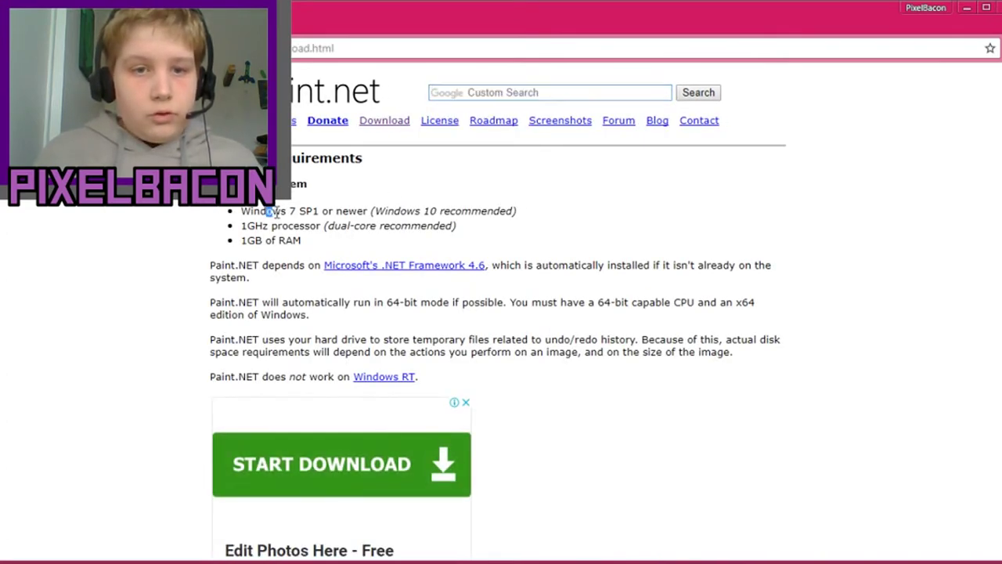
pyautogui.moveTo(265, 210); pyautogui.dragTo(371, 210)
pyautogui.click(451, 213)
pyautogui.scroll(-3, 428, 255)
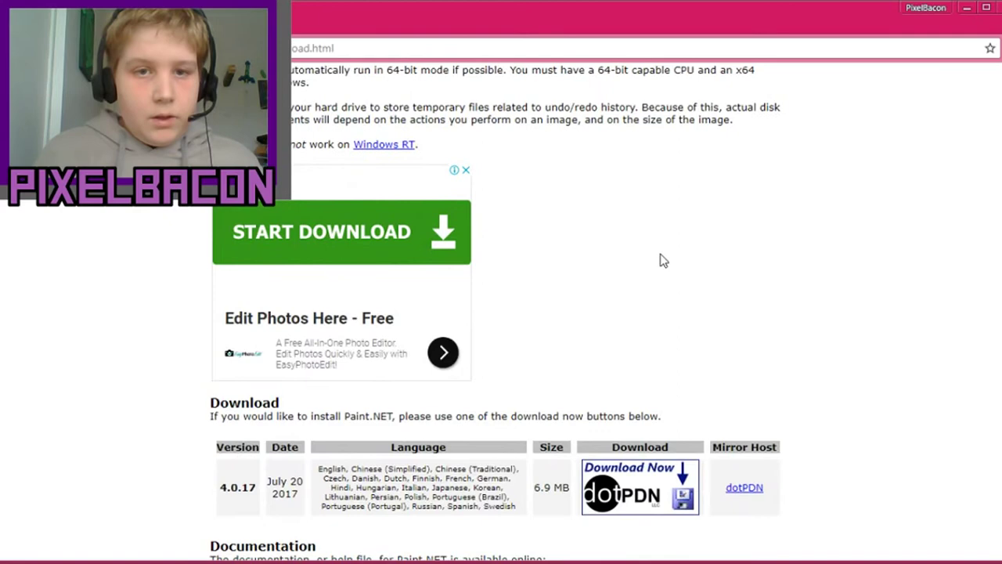
pyautogui.scroll(3, 660, 261)
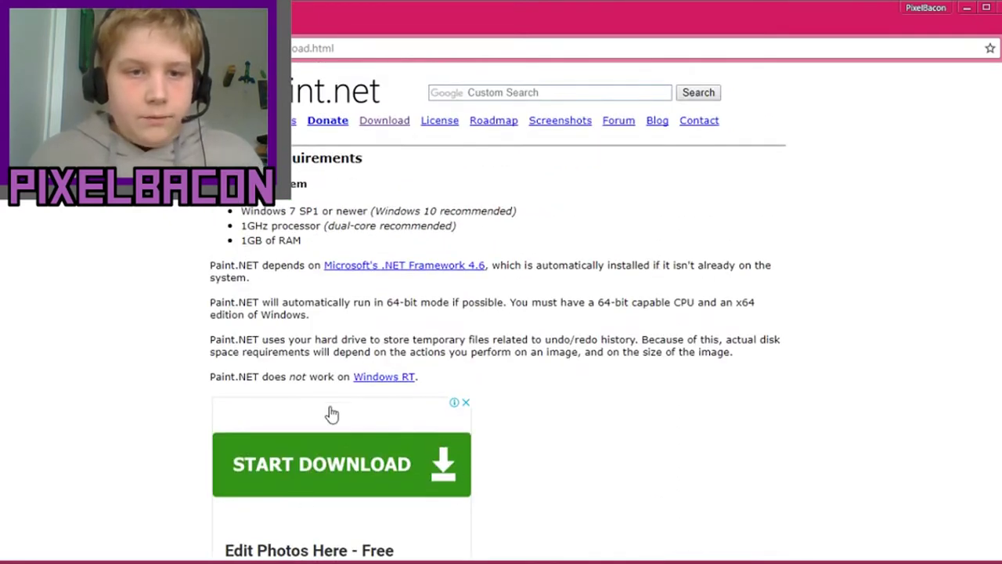
pyautogui.scroll(-5, 532, 294)
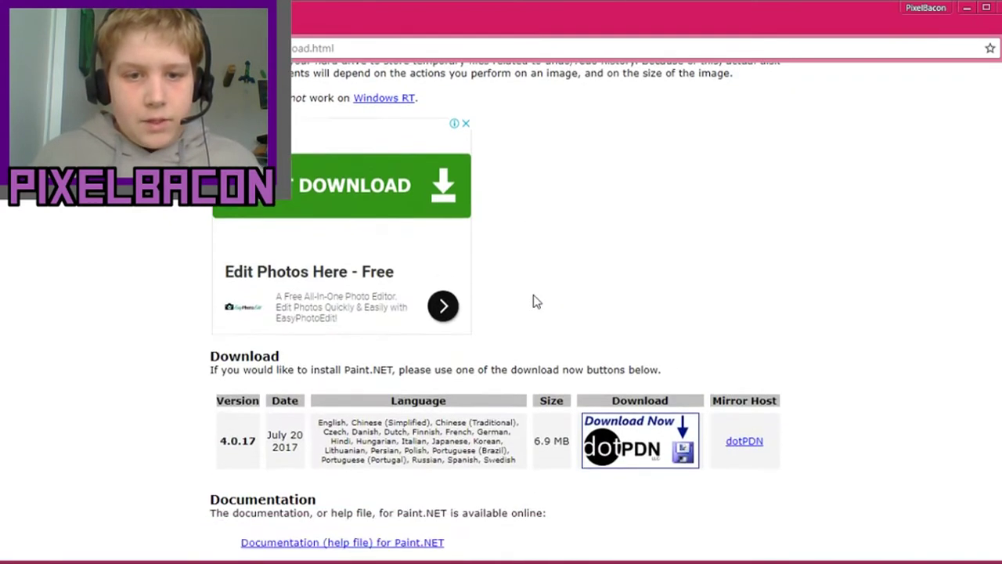
pyautogui.scroll(-1, 580, 243)
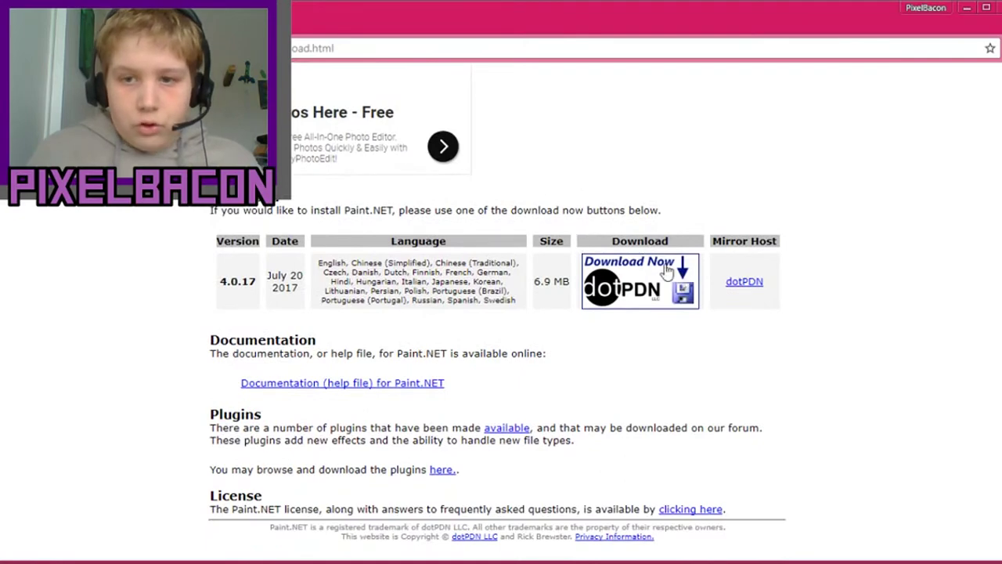
pyautogui.moveTo(224, 241); pyautogui.dragTo(697, 240)
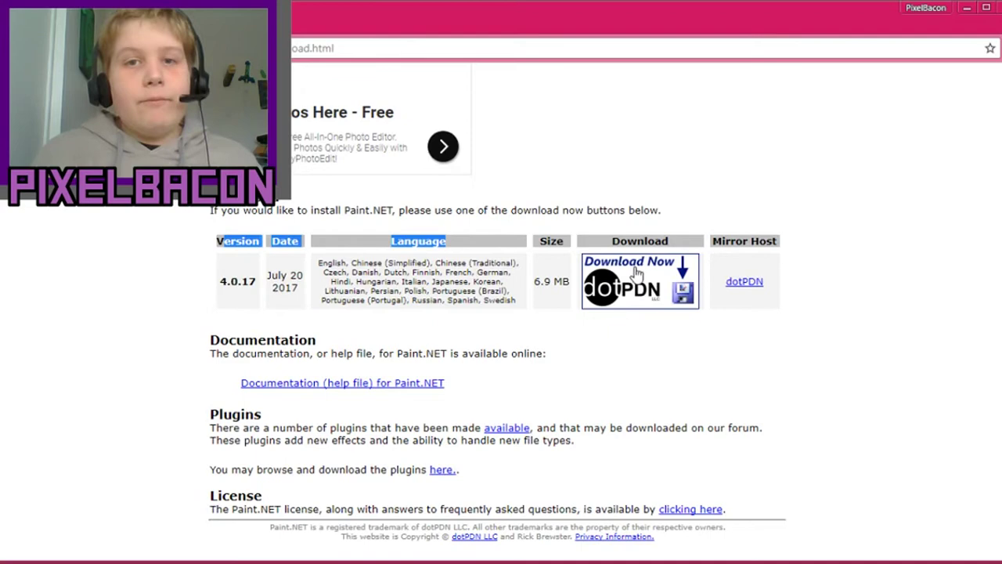
pyautogui.click(761, 195)
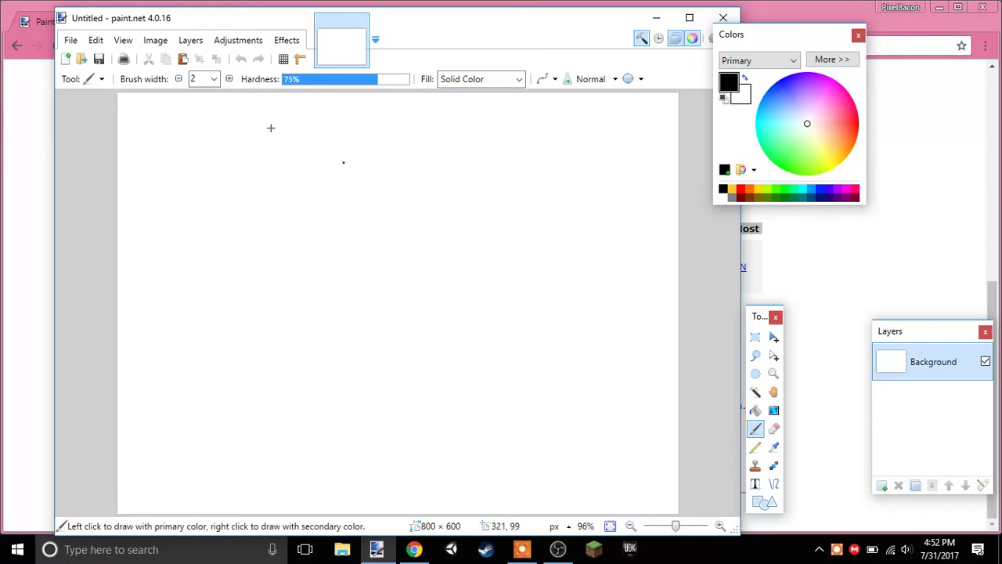
# Close Paint.NET's floating Colors, Tools and Layers panels.
pyautogui.click(858, 35)
pyautogui.click(775, 317)
pyautogui.click(984, 332)
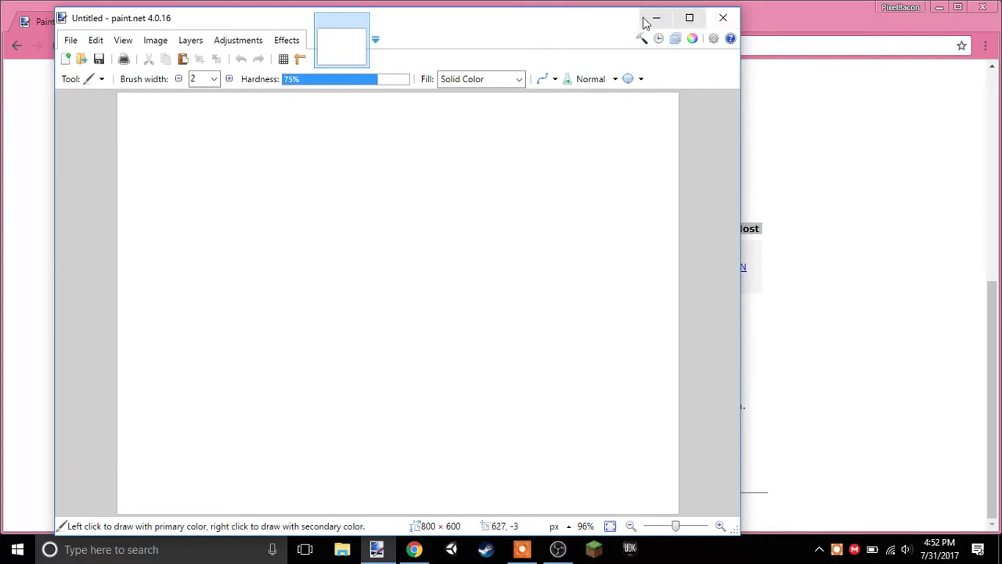
# Reposition the Paint.NET window, maximize it, then restore it to normal size.
pyautogui.moveTo(589, 23)
pyautogui.mouseDown()
pyautogui.moveTo(714, 22)
pyautogui.moveTo(716, 5)
pyautogui.moveTo(704, 24)
pyautogui.moveTo(606, 7)
pyautogui.moveTo(810, 107)
pyautogui.moveTo(661, 18)
pyautogui.mouseUp()
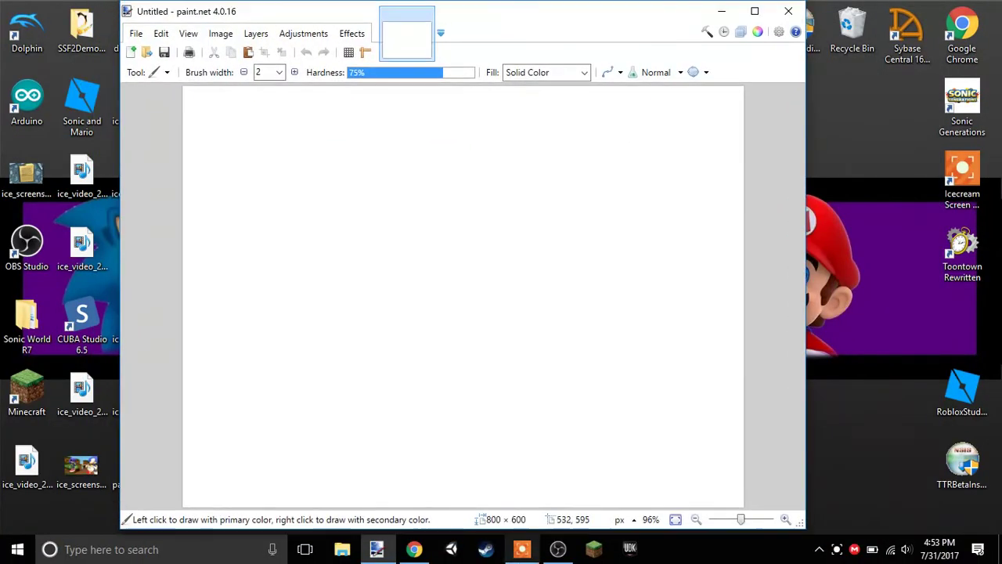
pyautogui.click(417, 542)
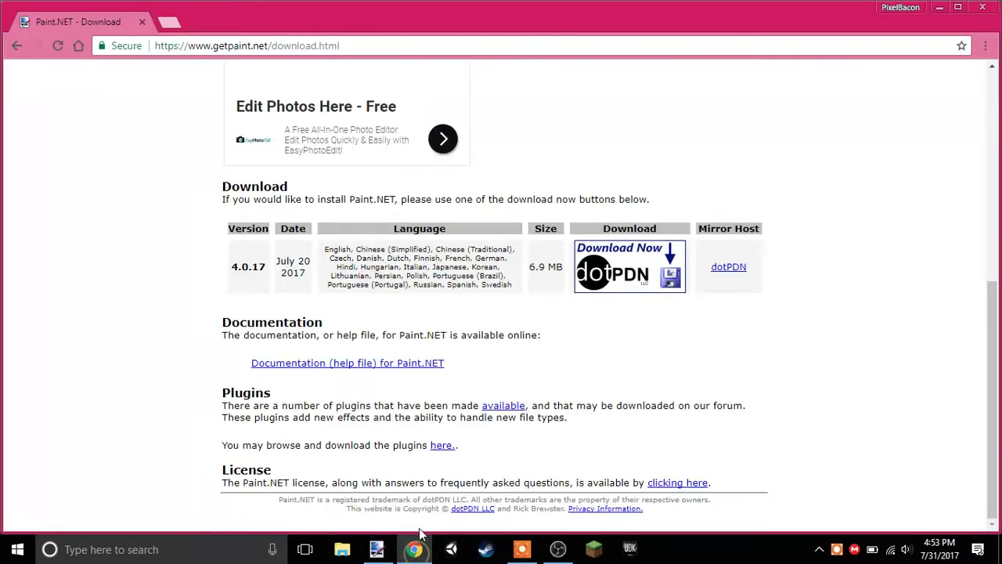
pyautogui.click(377, 549)
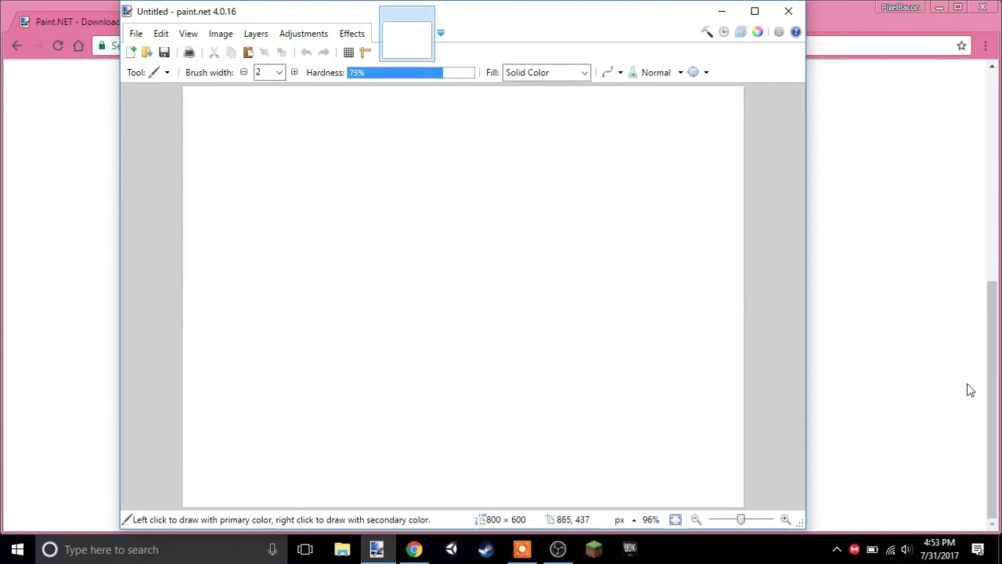
pyautogui.click(756, 11)
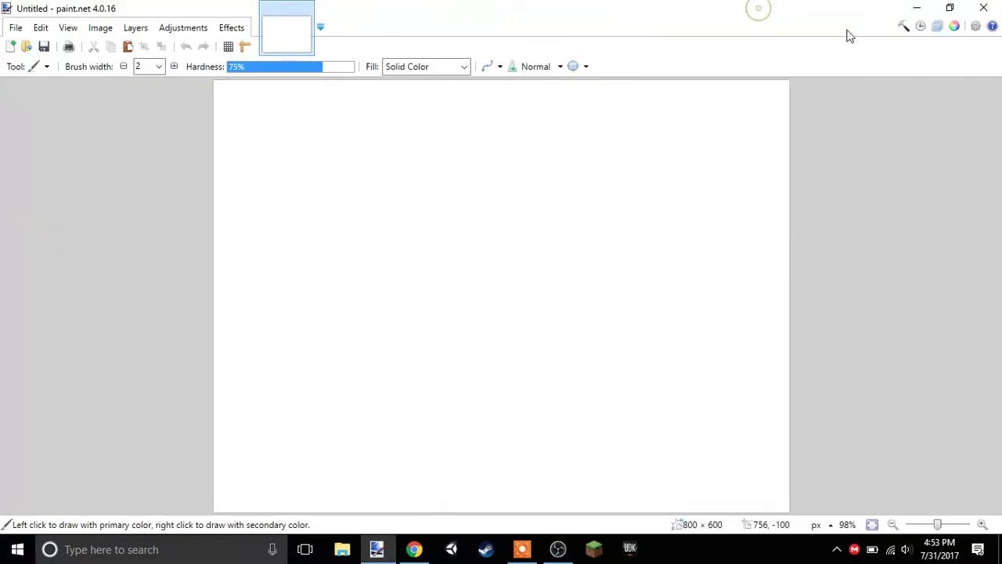
pyautogui.click(950, 7)
pyautogui.click(546, 149)
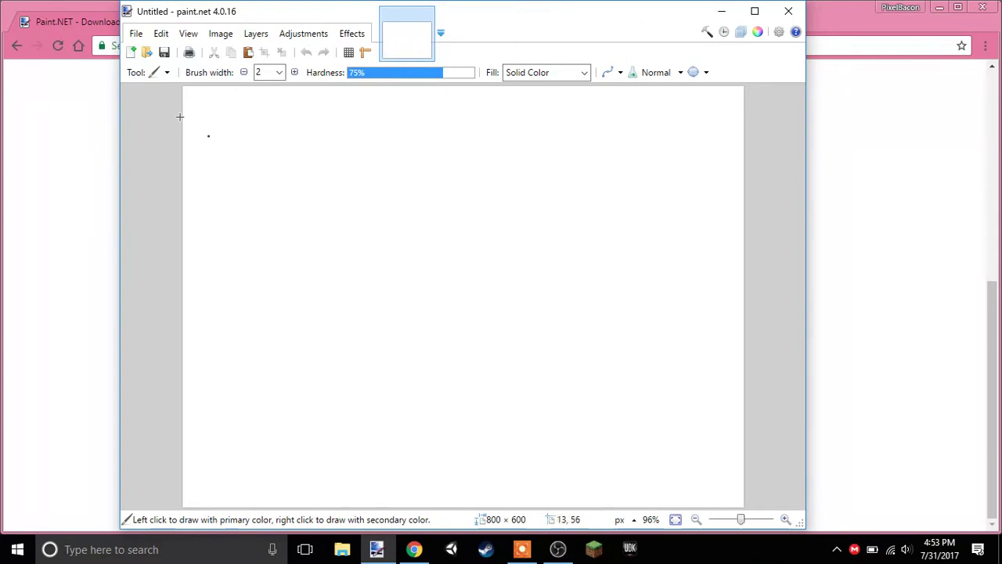
# Open the 600 × 600 BaconS.jpg pokéball logo from the Downloads folder.
pyautogui.click(135, 34)
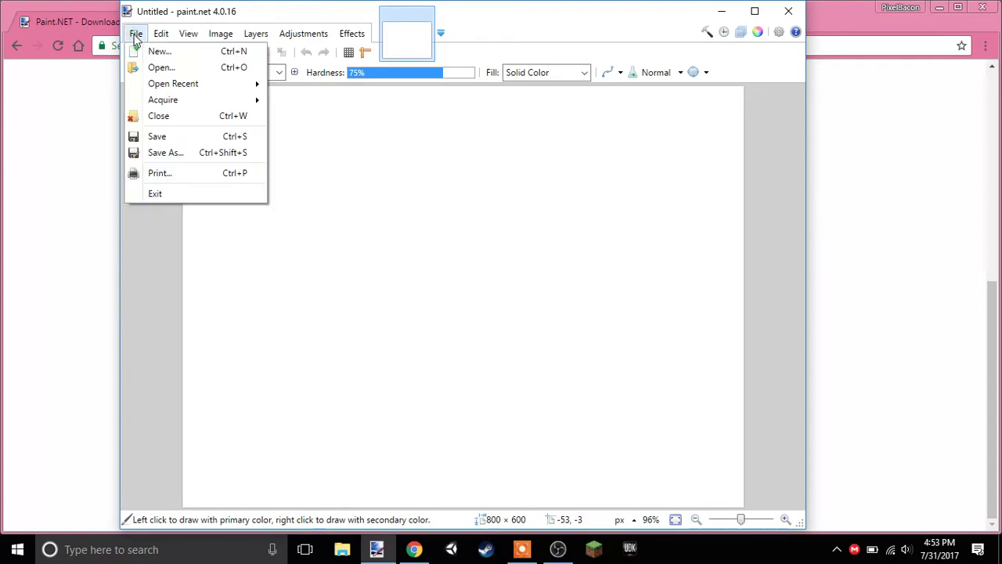
pyautogui.click(174, 69)
pyautogui.scroll(-6, 462, 194)
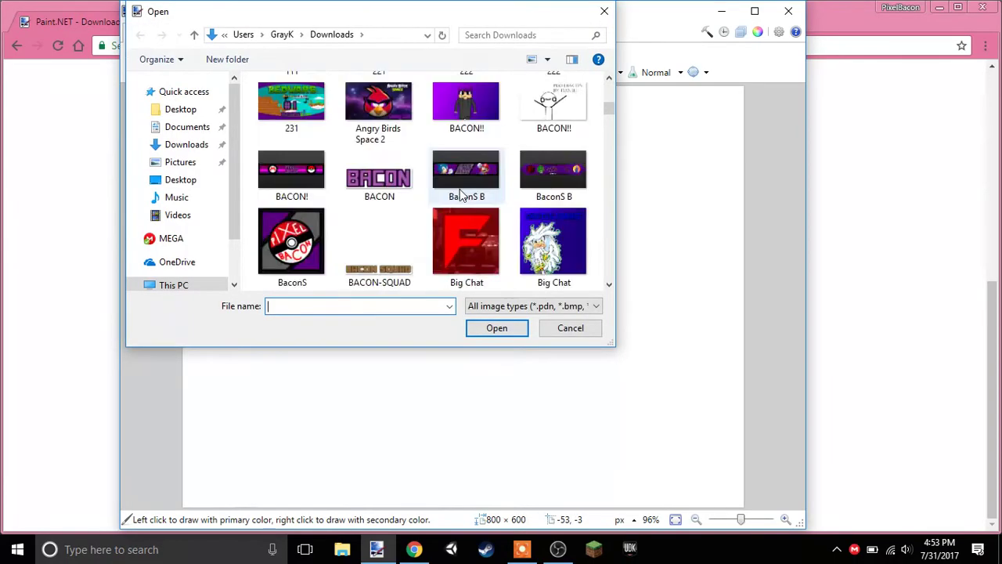
pyautogui.scroll(-2, 462, 194)
pyautogui.scroll(-5, 462, 194)
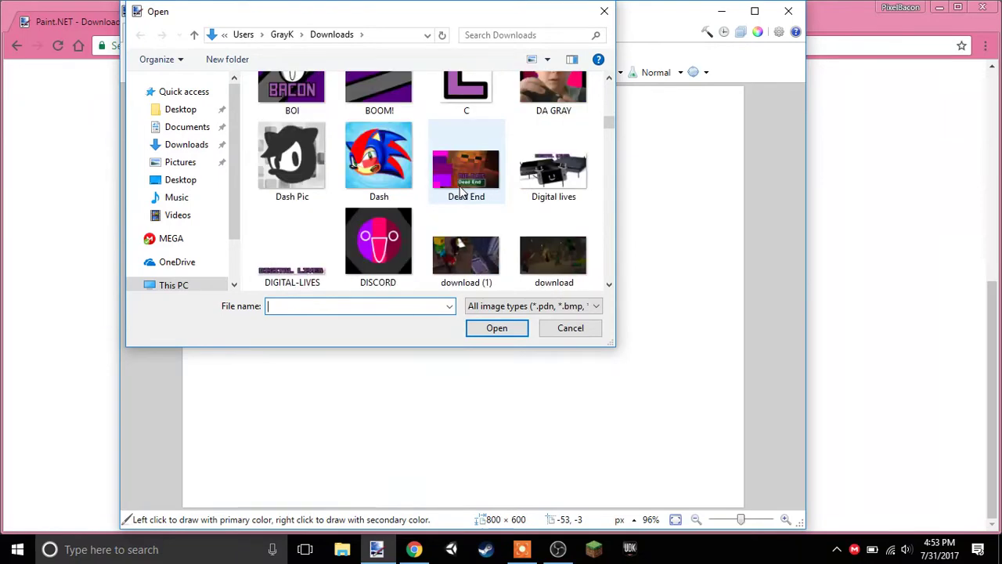
pyautogui.scroll(4, 462, 194)
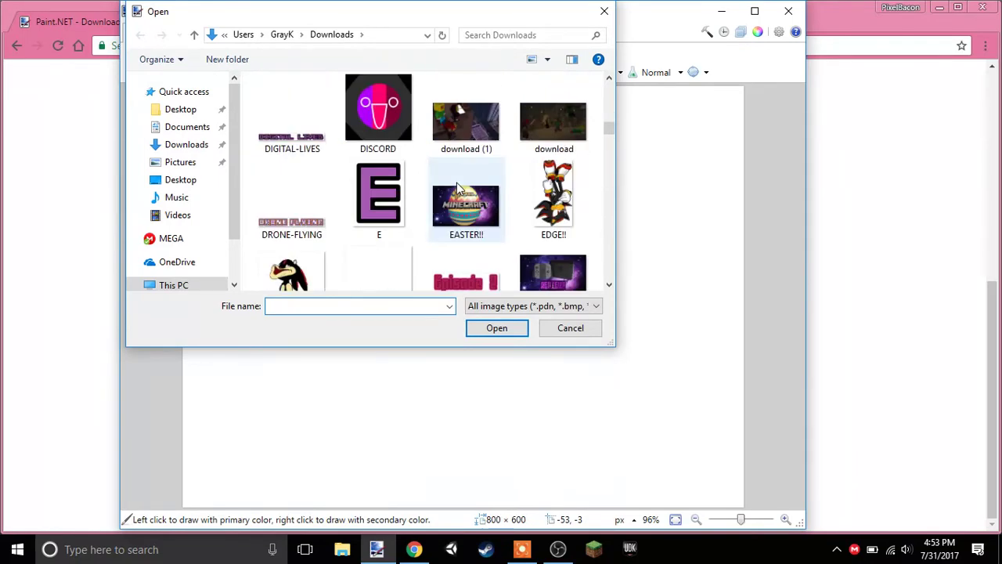
pyautogui.scroll(-5, 461, 191)
pyautogui.scroll(-8, 458, 192)
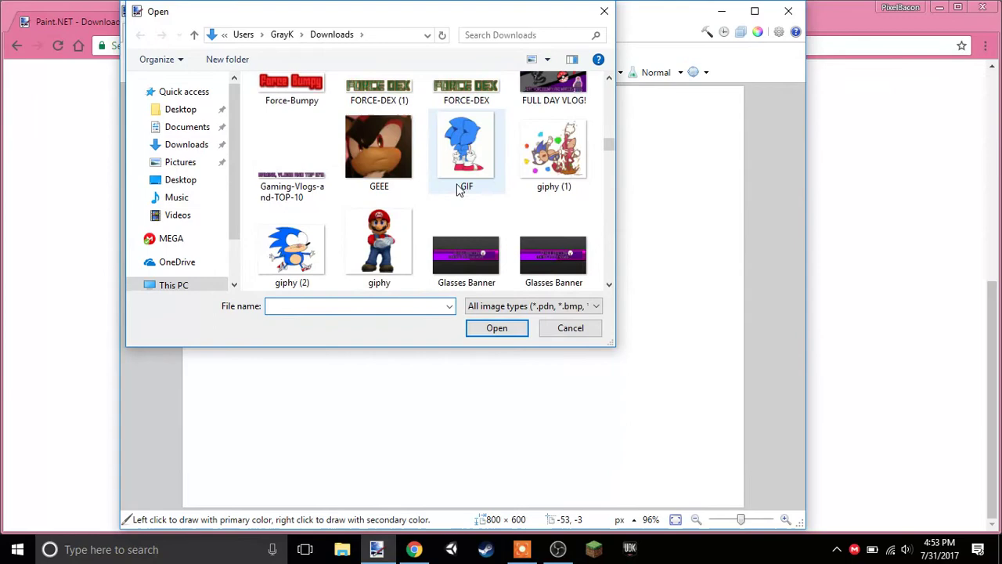
pyautogui.scroll(-8, 455, 192)
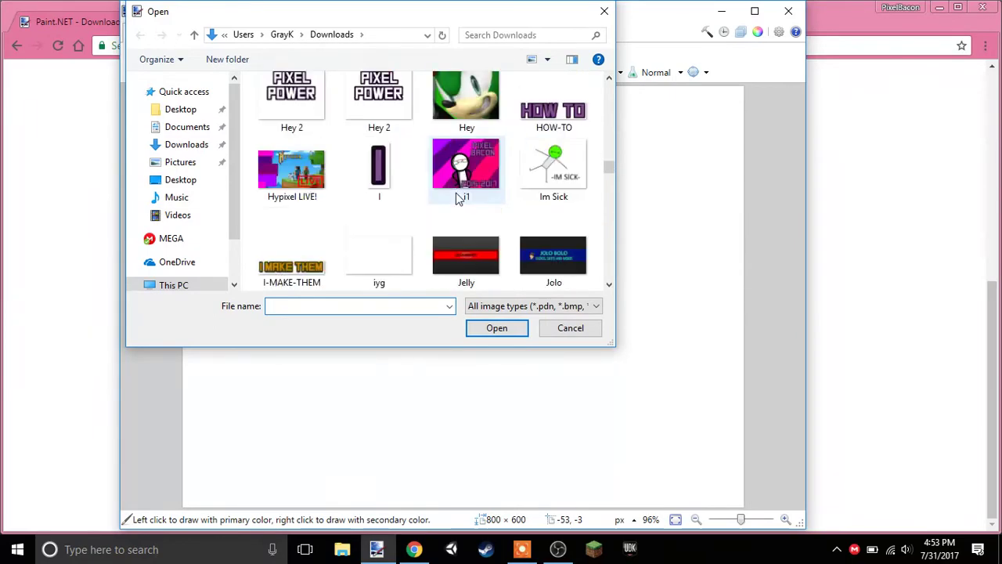
pyautogui.scroll(1, 454, 194)
pyautogui.scroll(-2, 452, 194)
pyautogui.scroll(-6, 452, 194)
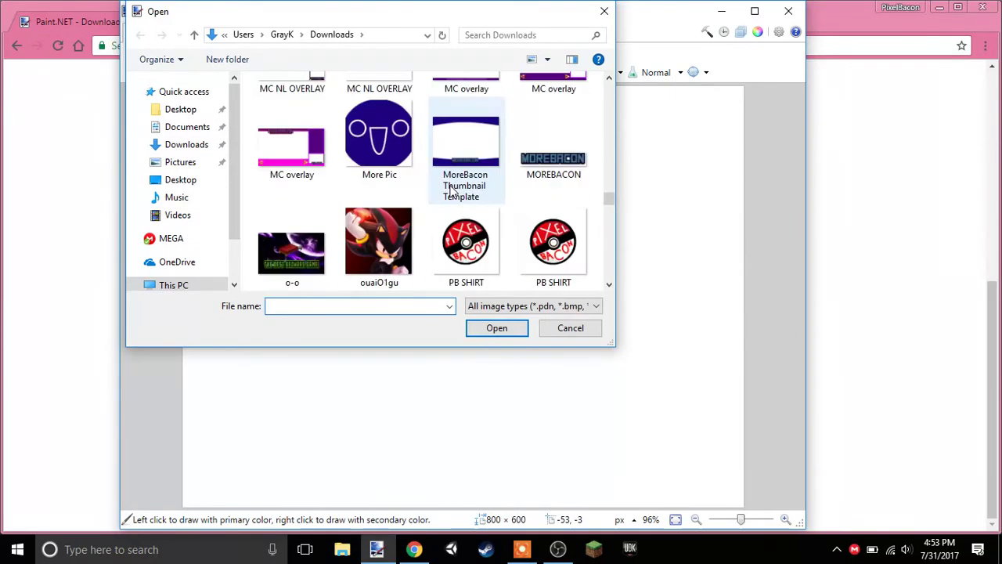
pyautogui.scroll(2, 454, 193)
pyautogui.scroll(2, 470, 227)
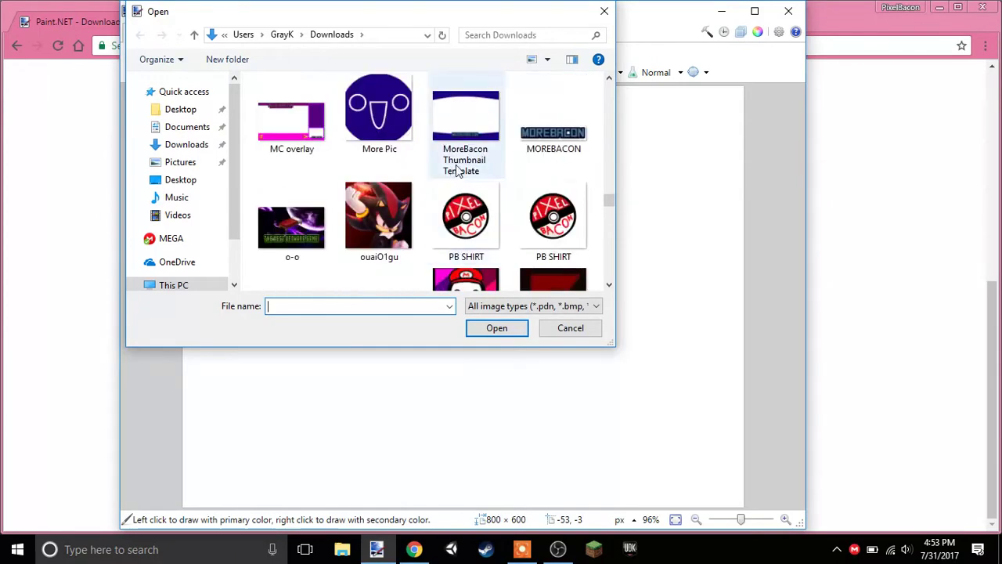
pyautogui.scroll(-6, 501, 235)
pyautogui.scroll(-10, 520, 227)
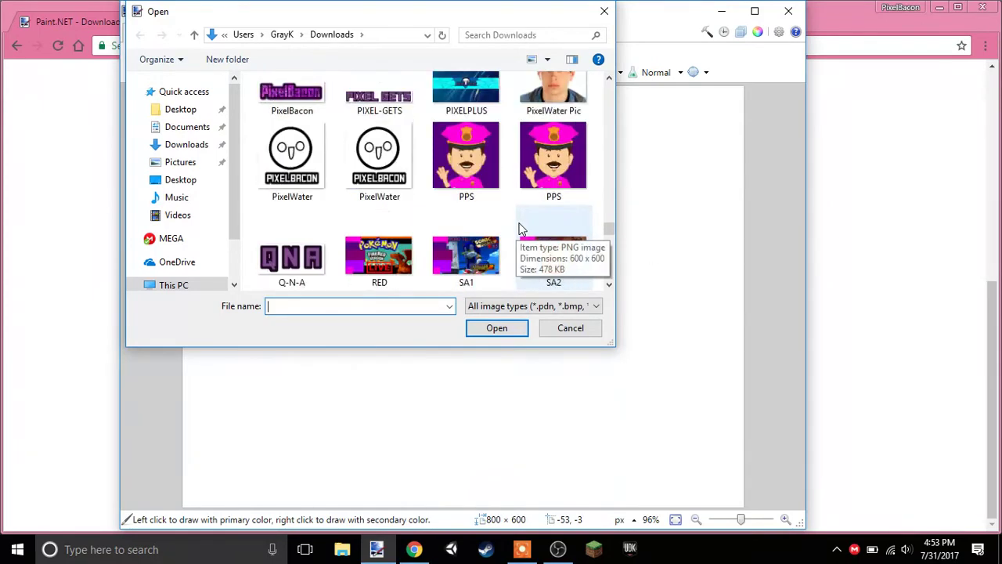
pyautogui.scroll(-6, 521, 223)
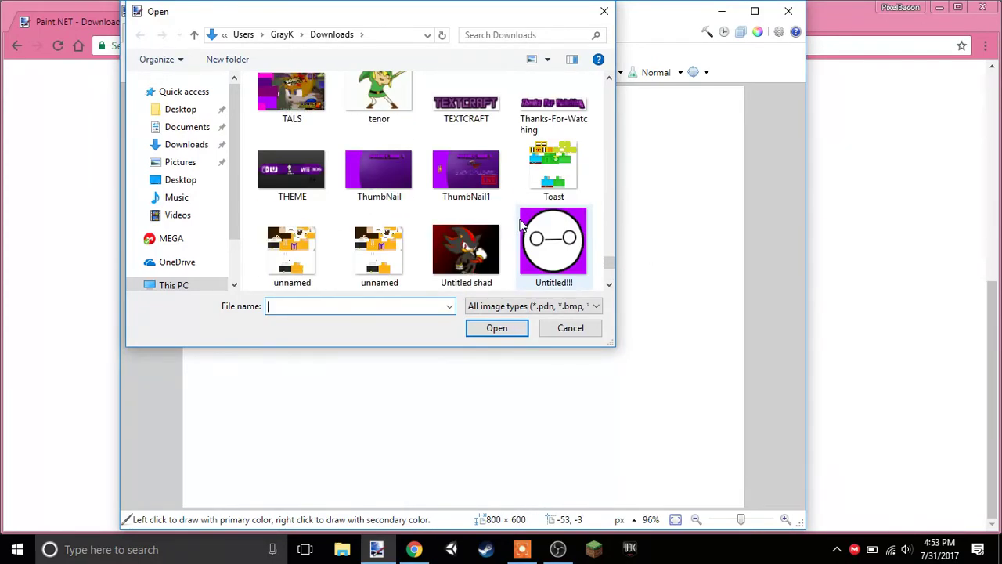
pyautogui.scroll(7, 518, 228)
pyautogui.scroll(15, 518, 231)
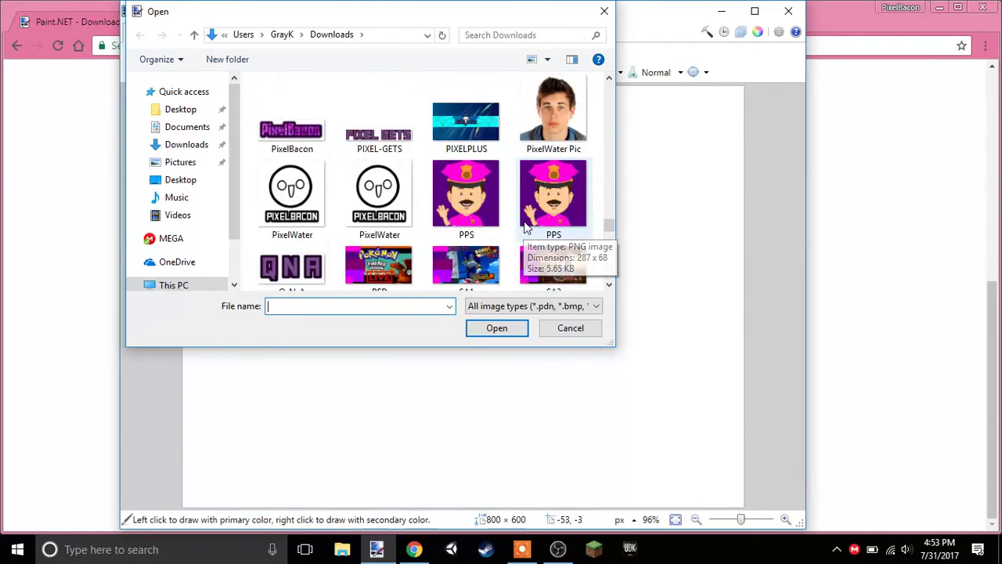
pyautogui.scroll(10, 536, 219)
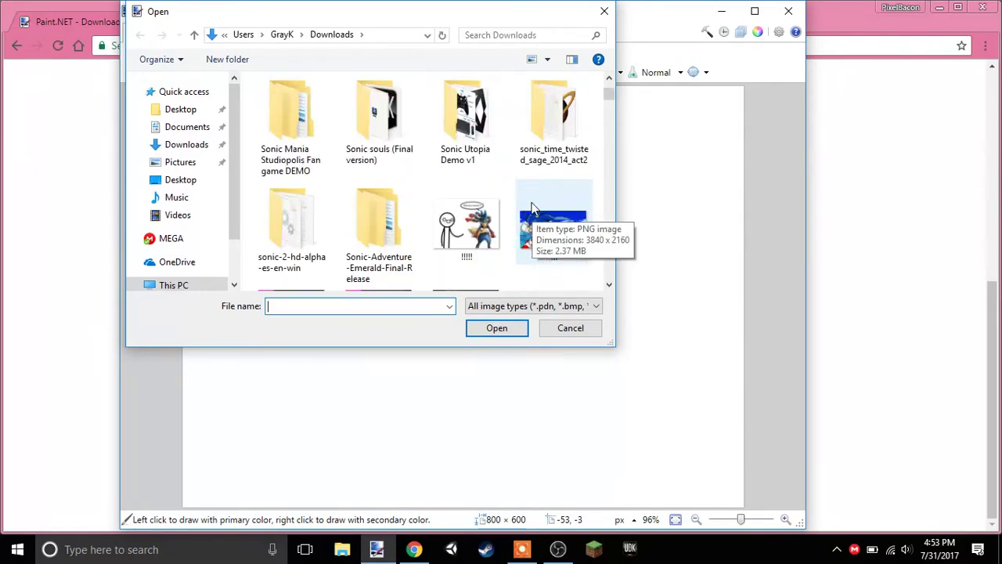
pyautogui.scroll(-6, 531, 215)
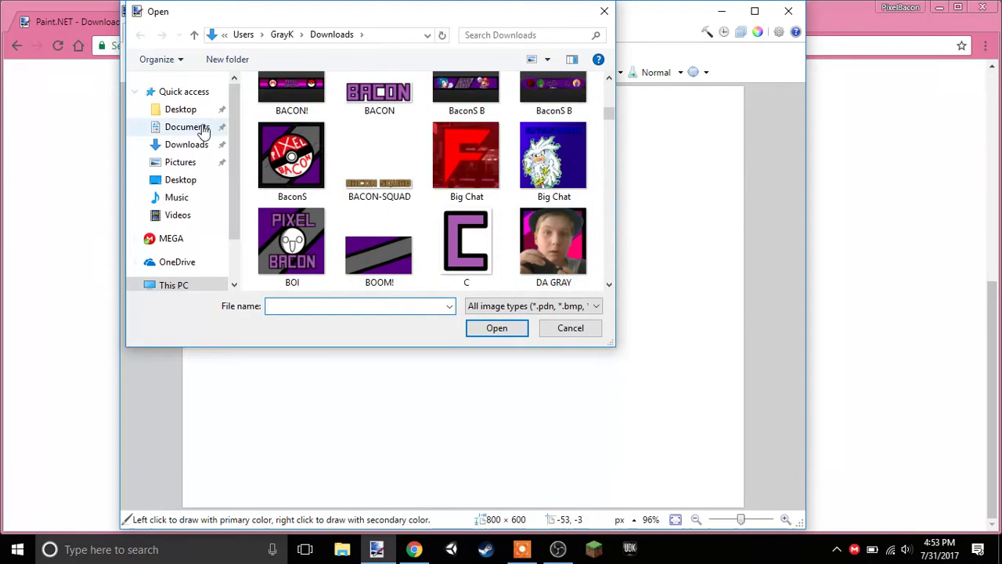
pyautogui.click(292, 161)
pyautogui.click(517, 330)
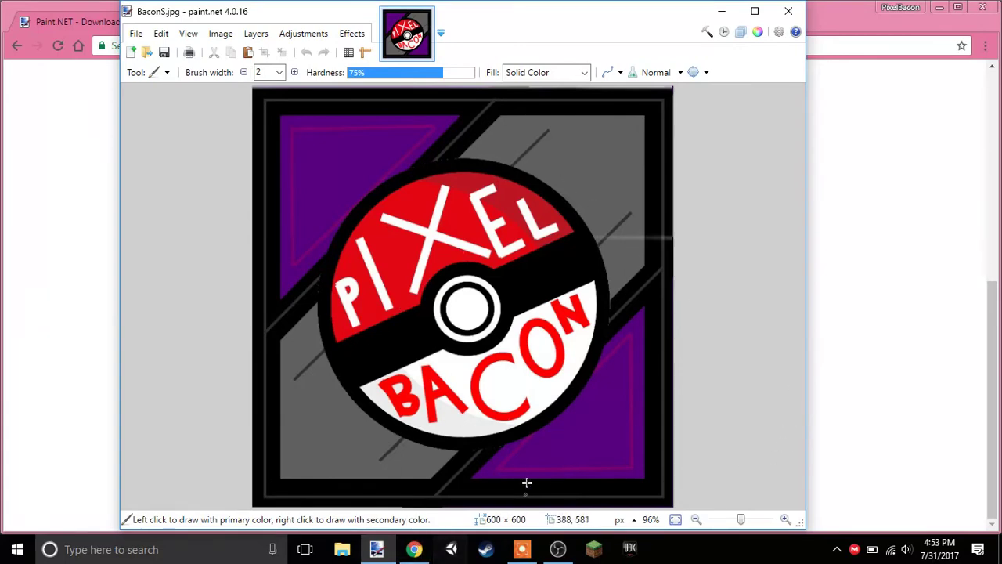
# Show the Tools and Layers windows, pick the Magic Wand, and add Layer 2.
pyautogui.click(706, 33)
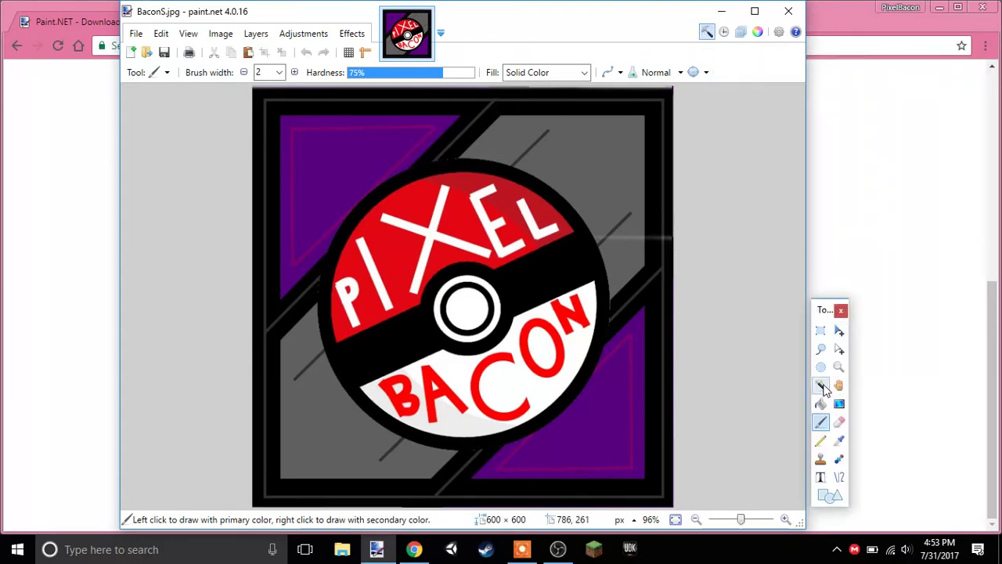
pyautogui.click(821, 386)
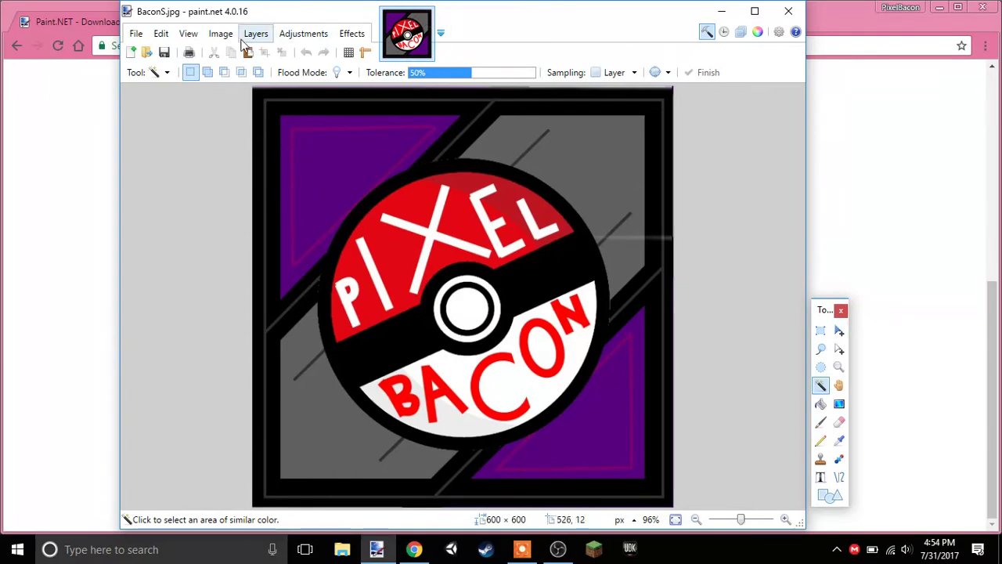
pyautogui.click(741, 31)
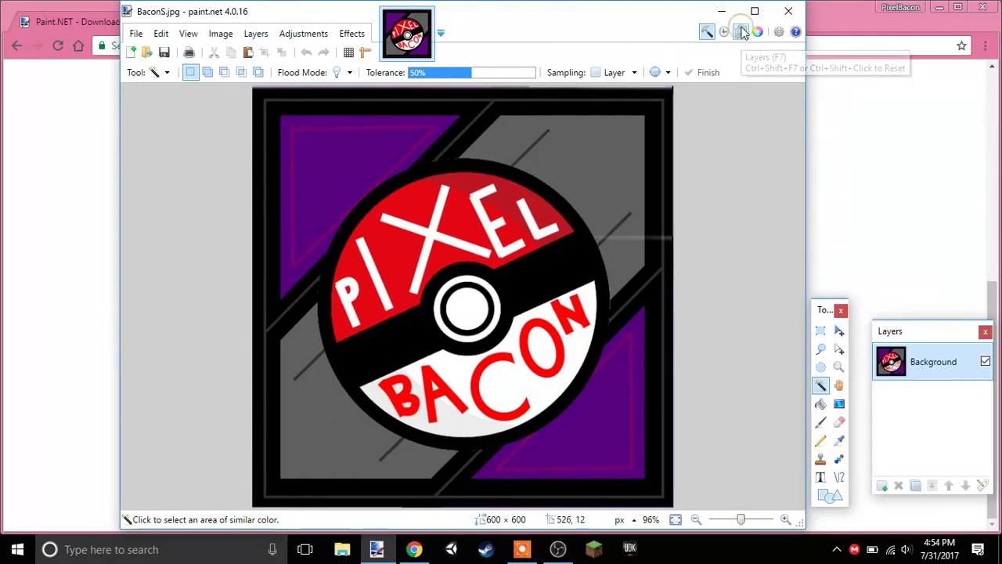
pyautogui.click(882, 487)
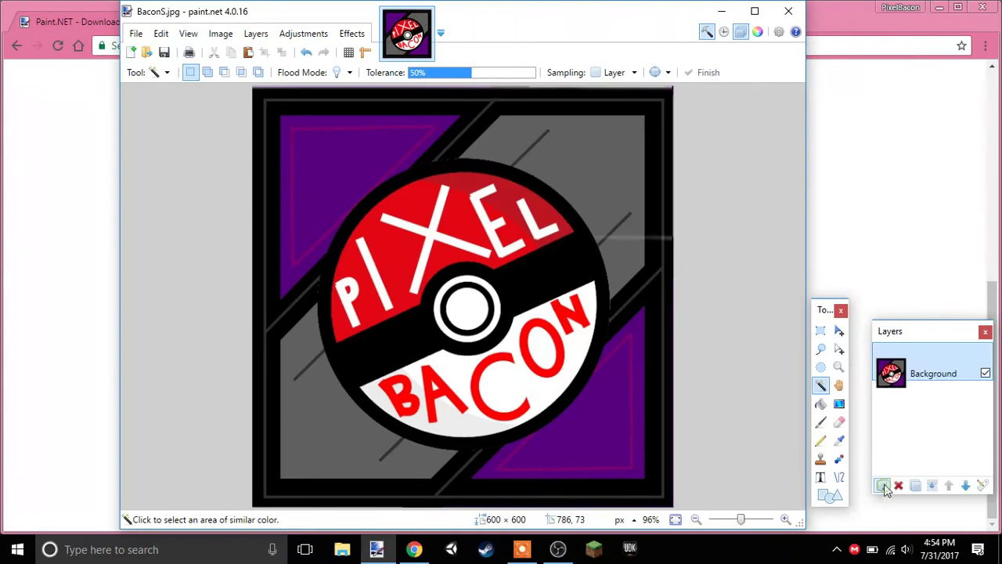
# Draw an ellipse with the Shapes tool and fit it to the pokéball's rim.
pyautogui.click(831, 495)
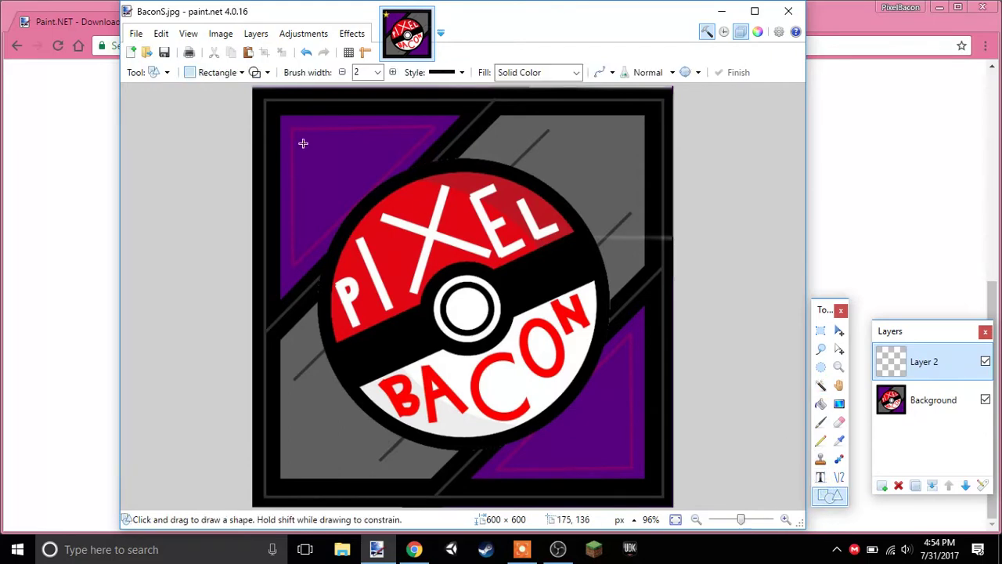
pyautogui.click(231, 74)
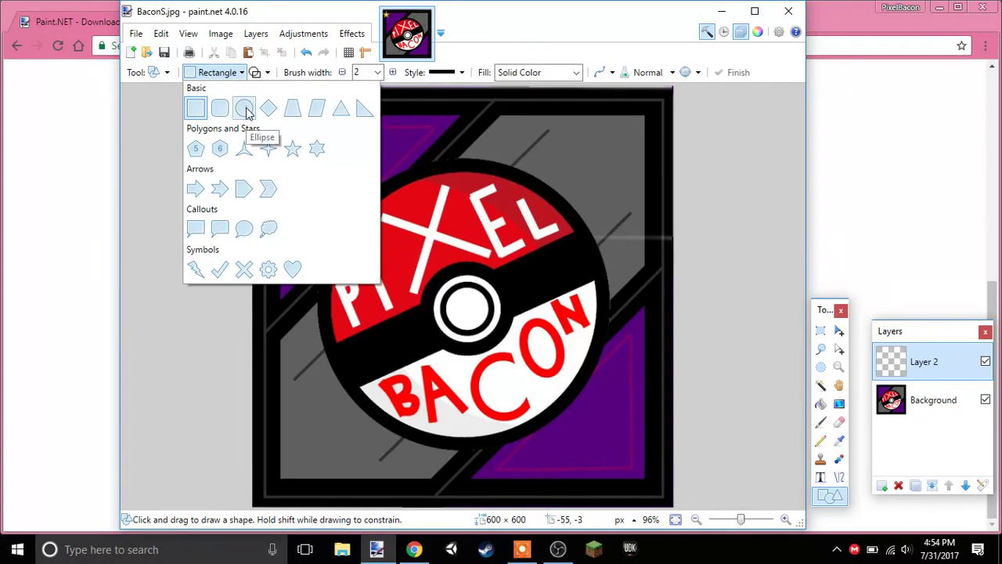
pyautogui.click(245, 107)
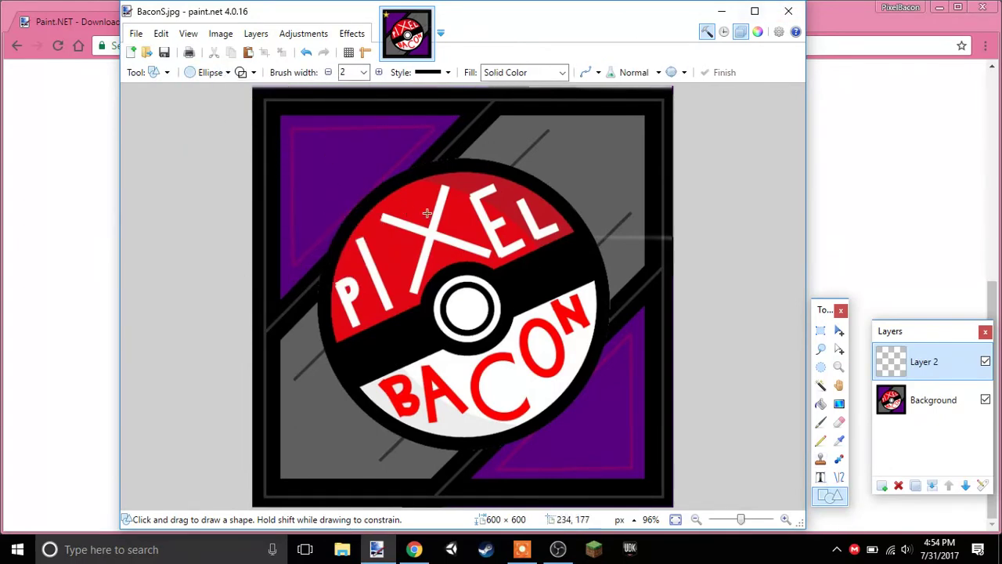
pyautogui.click(839, 477)
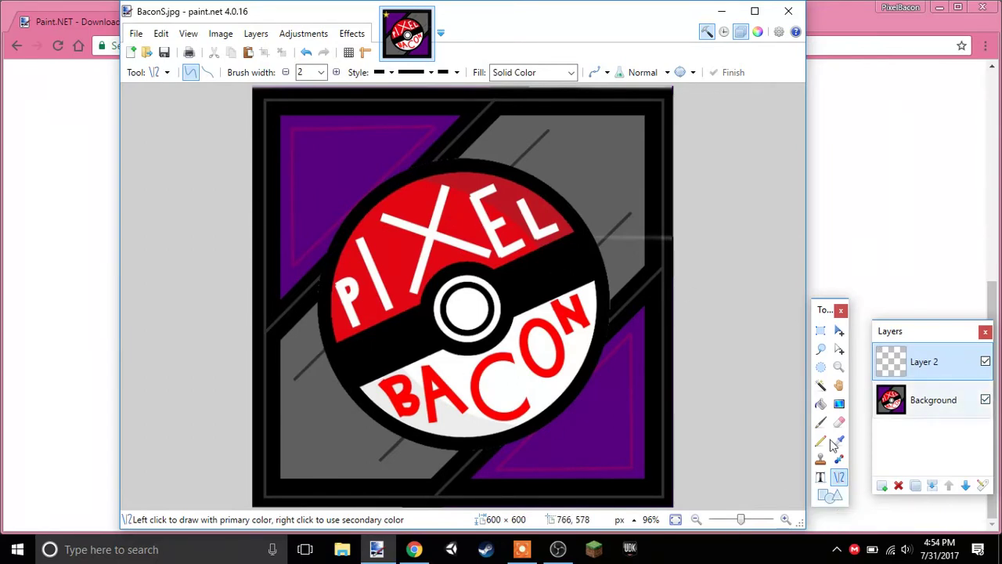
pyautogui.click(831, 494)
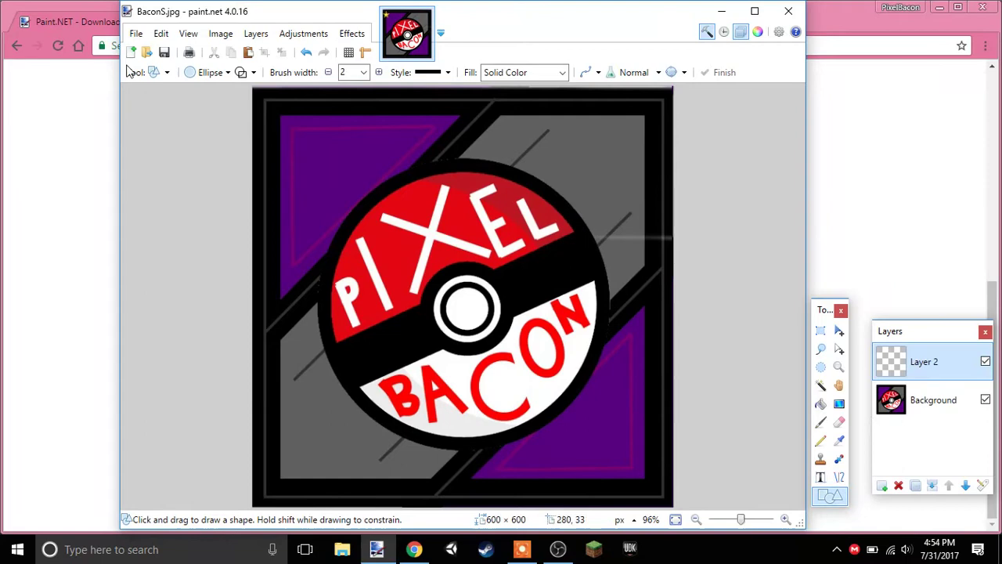
pyautogui.click(757, 32)
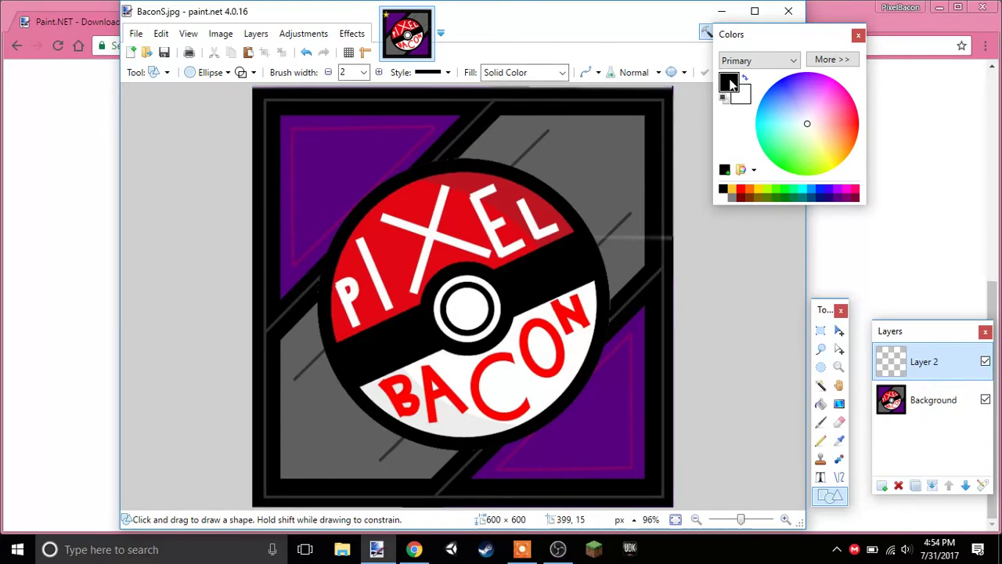
pyautogui.click(858, 34)
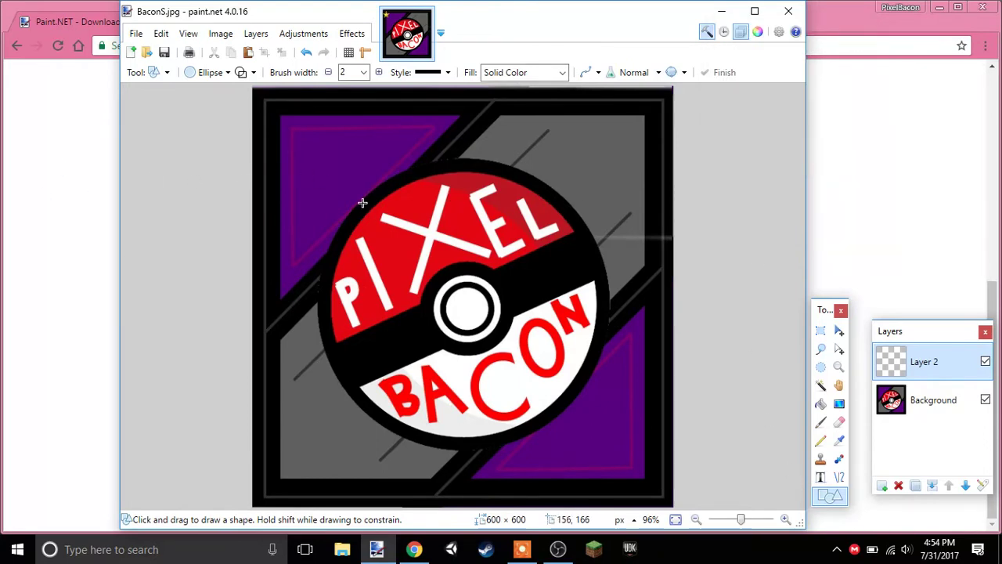
pyautogui.moveTo(321, 153); pyautogui.dragTo(609, 446)
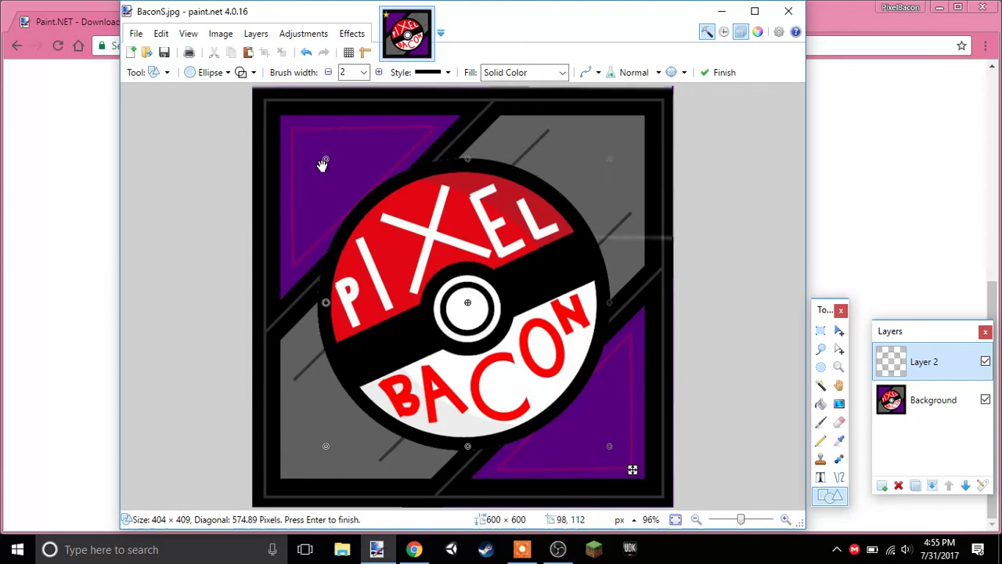
pyautogui.moveTo(325, 160); pyautogui.dragTo(319, 159)
pyautogui.moveTo(467, 448); pyautogui.dragTo(466, 450)
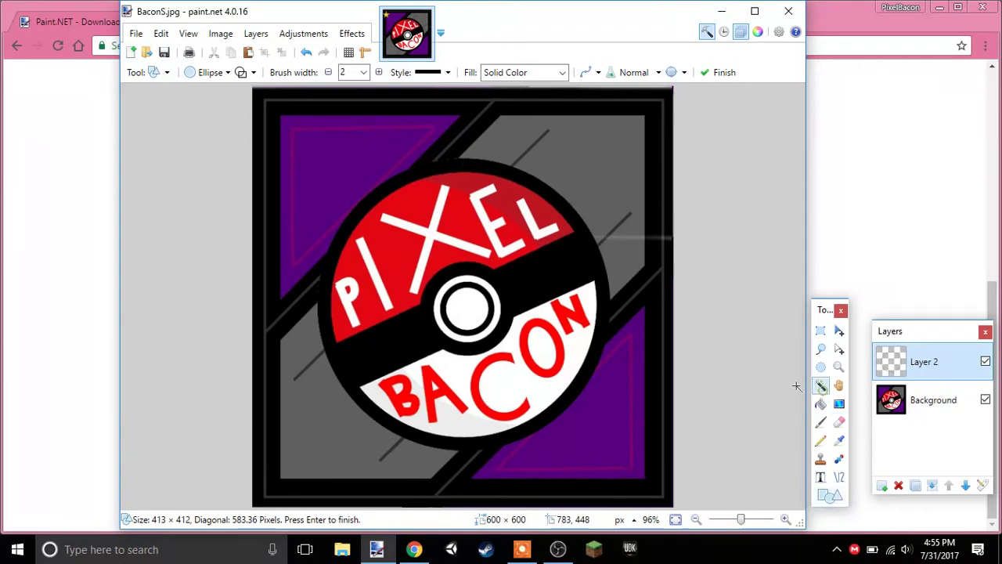
# Magic-wand the 225,013-pixel backdrop outside the circle on the Background layer.
pyautogui.click(821, 385)
pyautogui.click(639, 389)
pyautogui.click(928, 407)
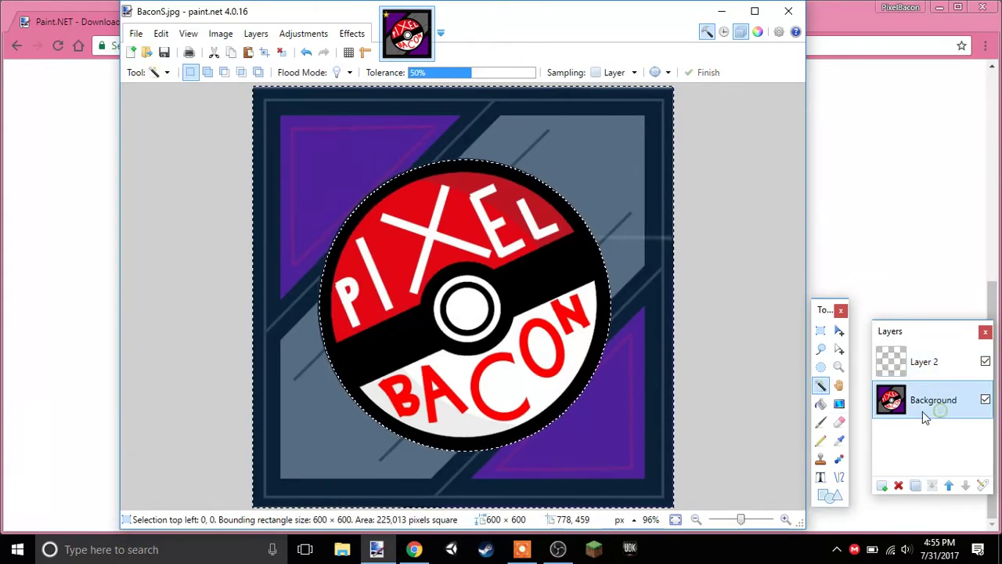
# Pick the Eraser, trying sizes 1900 then 50, and erase a strip near the top.
pyautogui.click(838, 422)
pyautogui.click(280, 72)
pyautogui.scroll(-15, 266, 392)
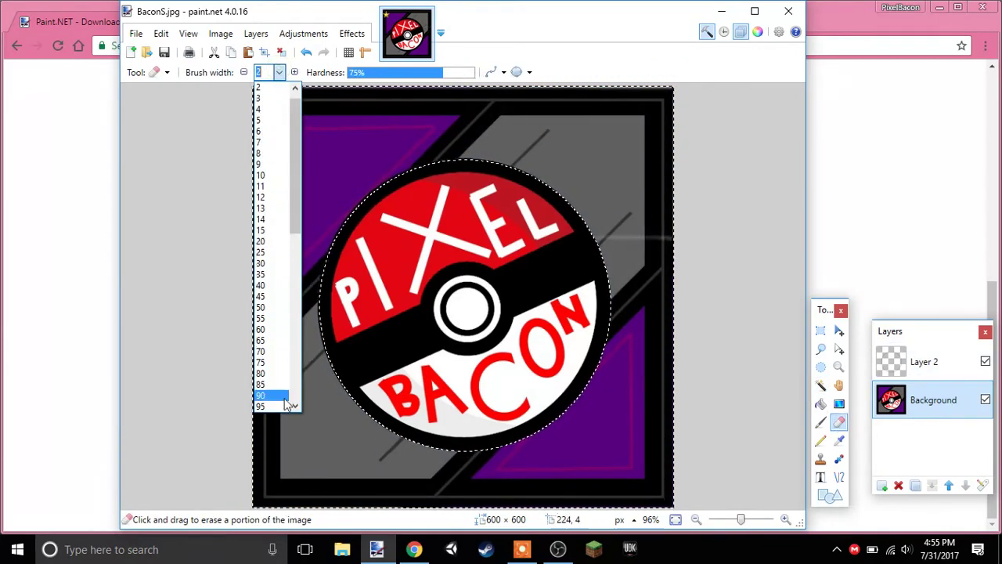
pyautogui.click(270, 397)
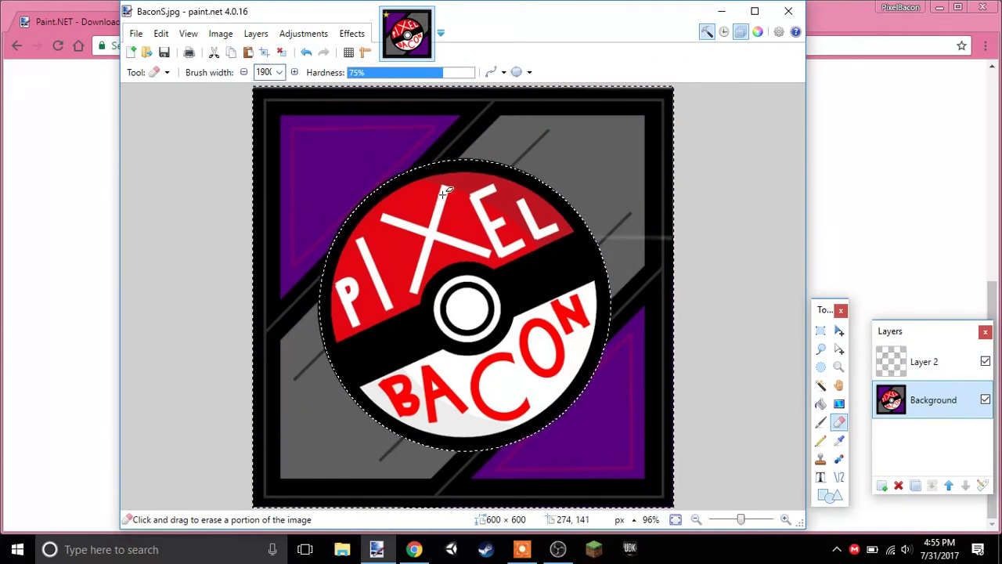
pyautogui.click(279, 72)
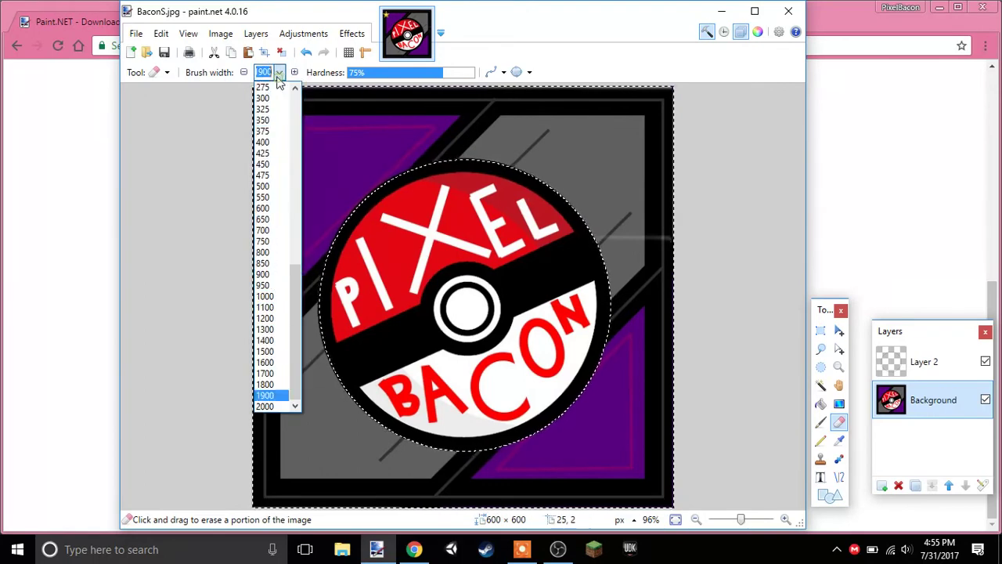
pyautogui.scroll(8, 274, 149)
pyautogui.click(266, 131)
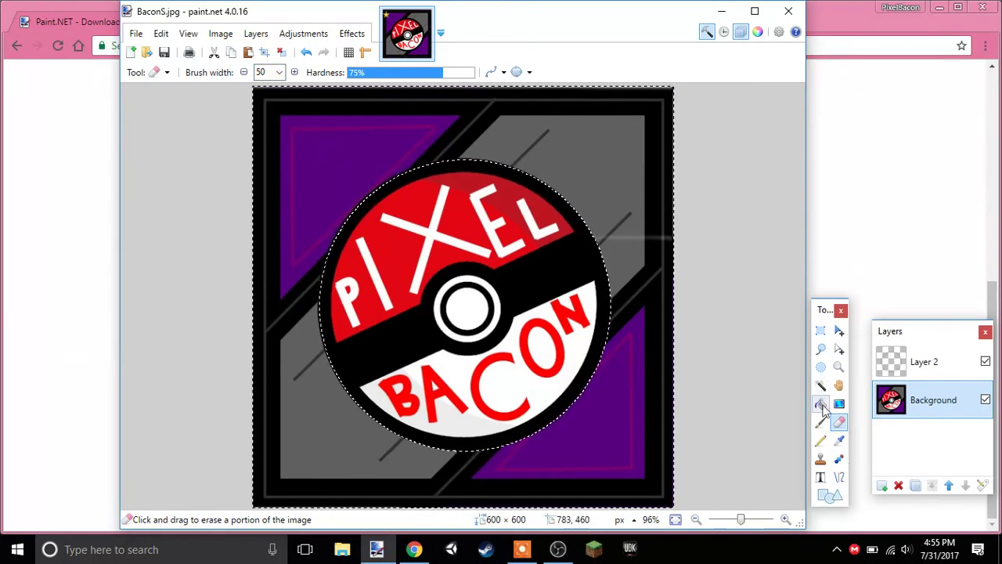
pyautogui.moveTo(653, 123)
pyautogui.mouseDown()
pyautogui.moveTo(566, 118)
pyautogui.moveTo(384, 142)
pyautogui.mouseUp()
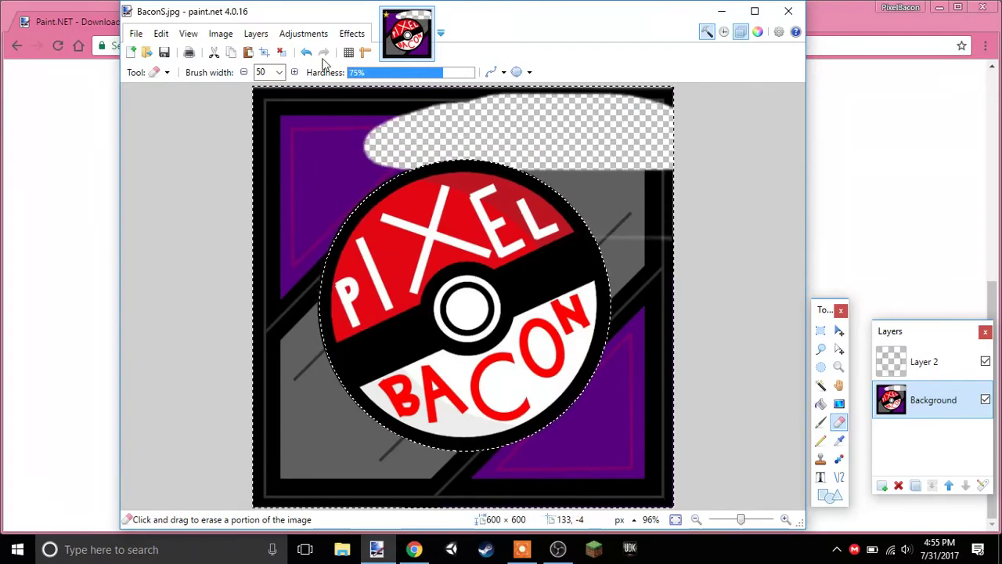
# Erase the remaining backdrop at eraser size 400, then deselect with Ctrl+D.
pyautogui.click(279, 72)
pyautogui.click(263, 329)
pyautogui.moveTo(540, 94)
pyautogui.mouseDown()
pyautogui.moveTo(125, 259)
pyautogui.moveTo(140, 470)
pyautogui.moveTo(133, 450)
pyautogui.mouseUp()
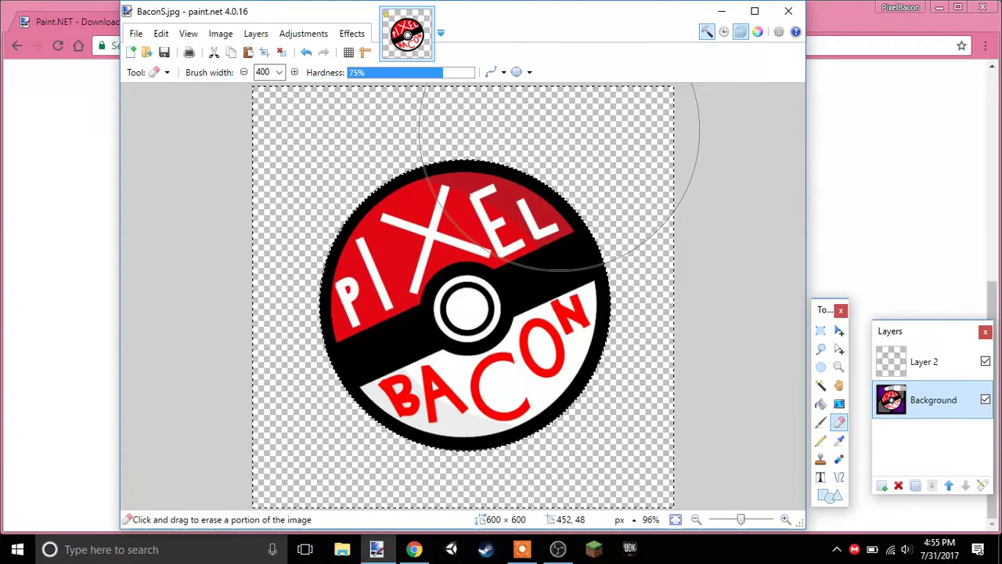
pyautogui.click(821, 384)
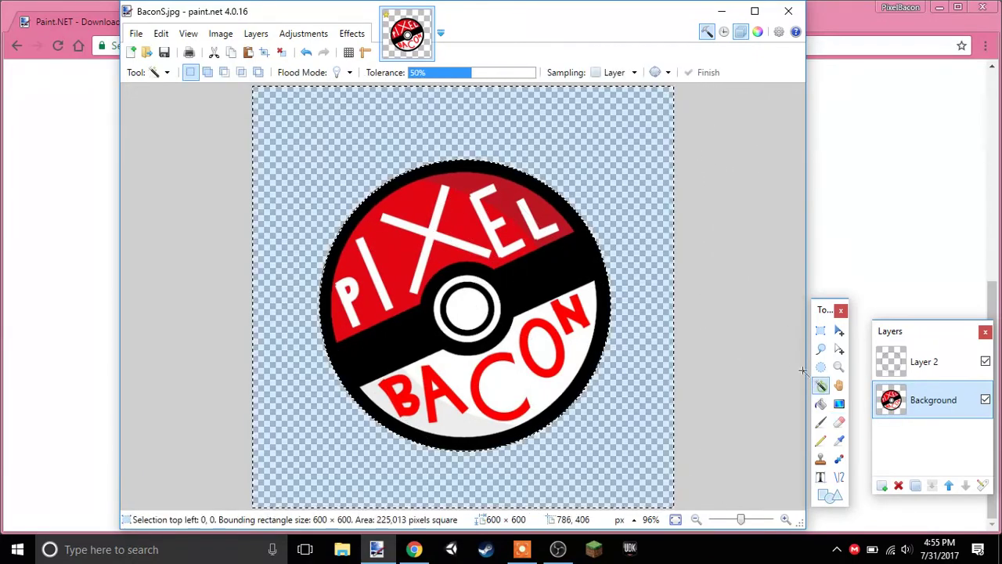
pyautogui.hotkey('ctrl', 'd')
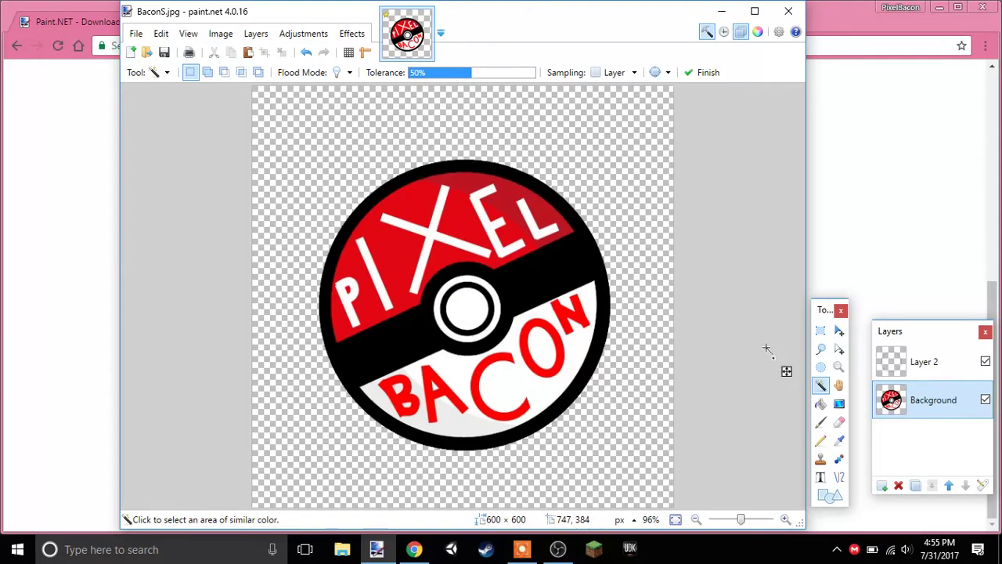
# Save the image as flattened PNG 'Roblox T.png' in Downloads, then minimize Paint.NET.
pyautogui.click(136, 35)
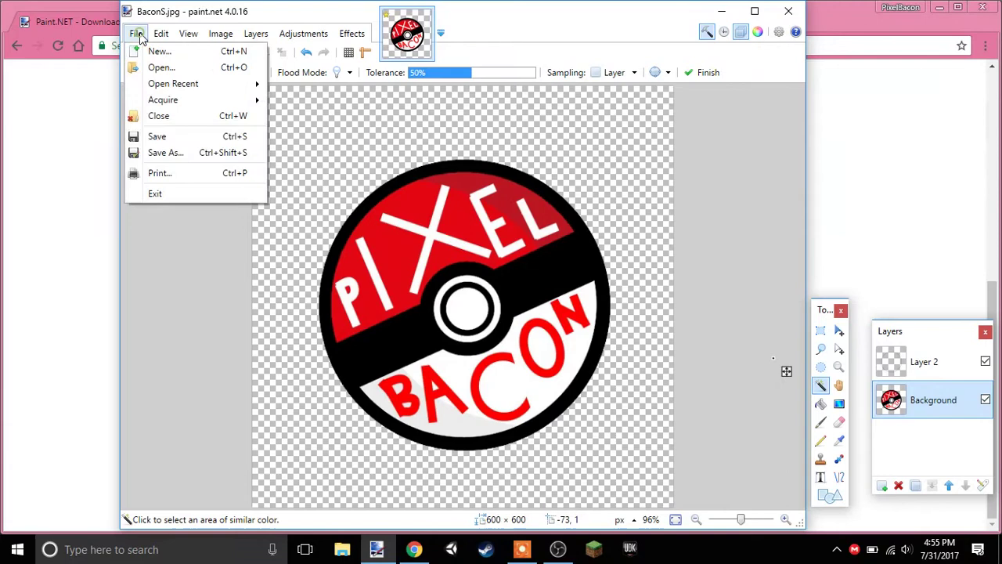
pyautogui.click(186, 154)
pyautogui.press('BackSpace')
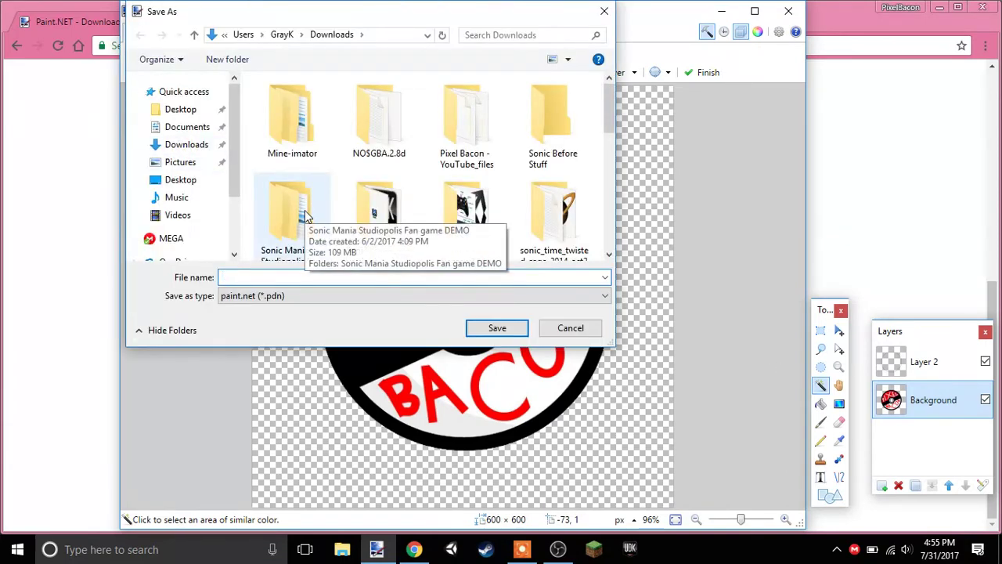
pyautogui.write('Roblox T')
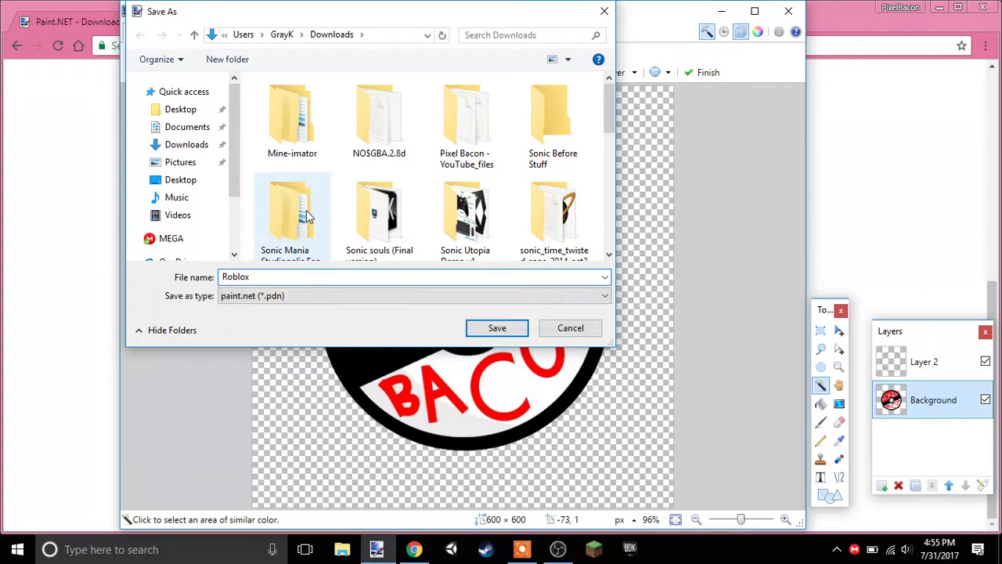
pyautogui.click(374, 302)
pyautogui.click(386, 341)
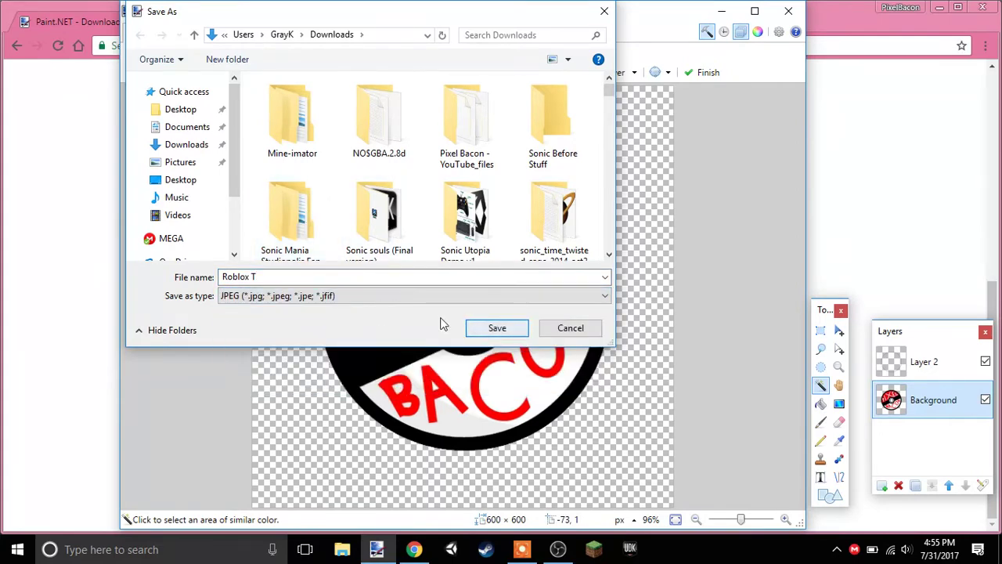
pyautogui.click(429, 298)
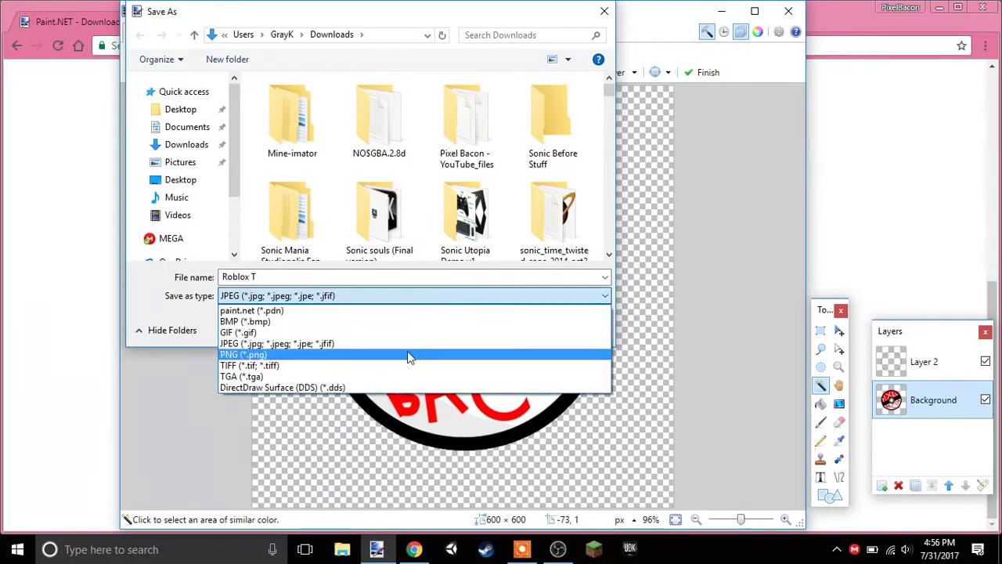
pyautogui.click(407, 354)
pyautogui.click(478, 326)
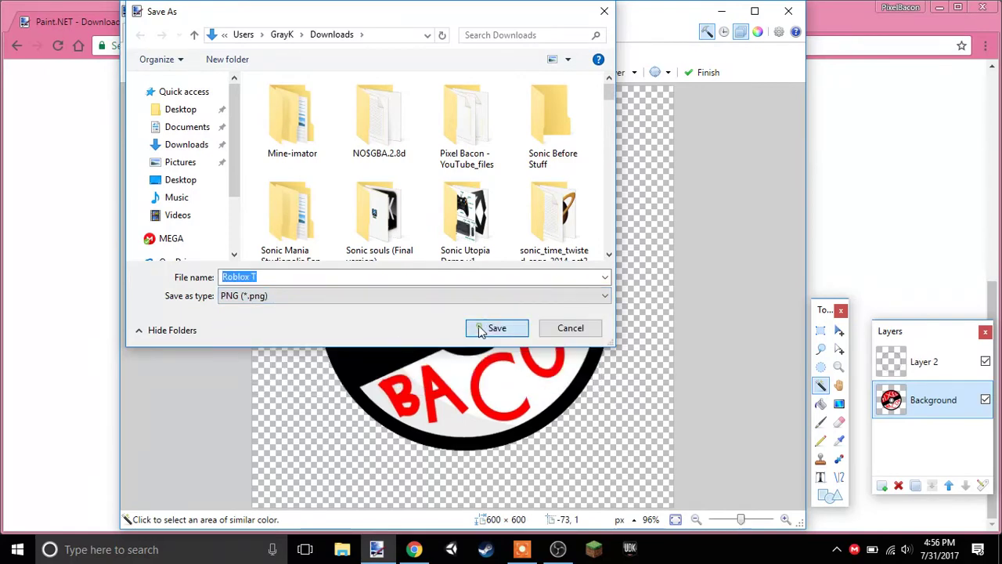
pyautogui.click(577, 394)
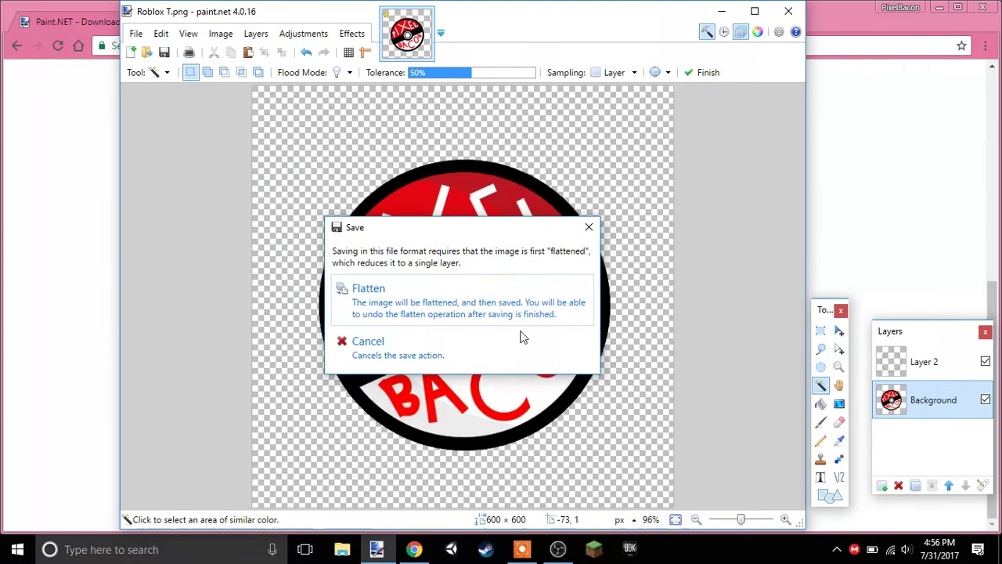
pyautogui.click(508, 298)
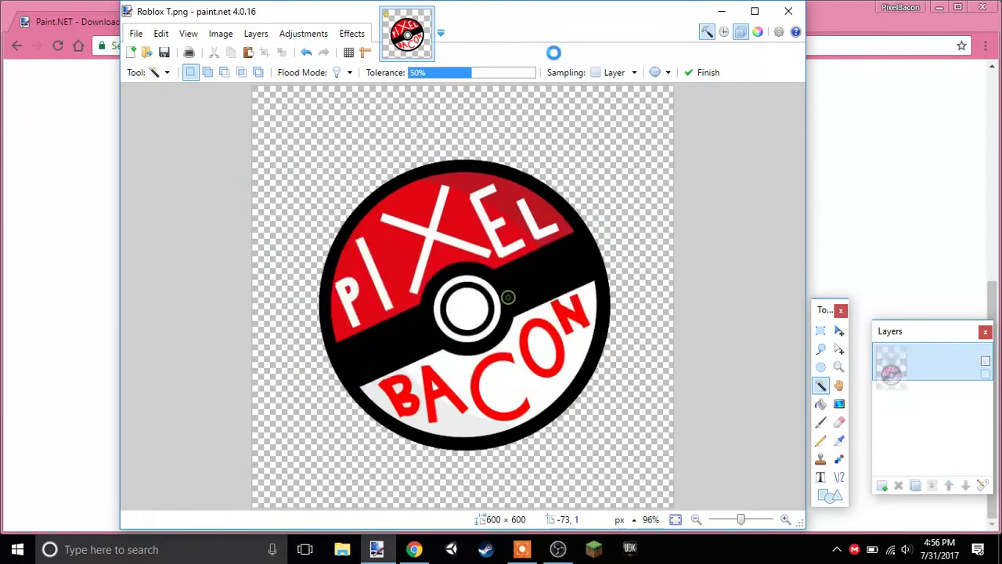
pyautogui.click(722, 12)
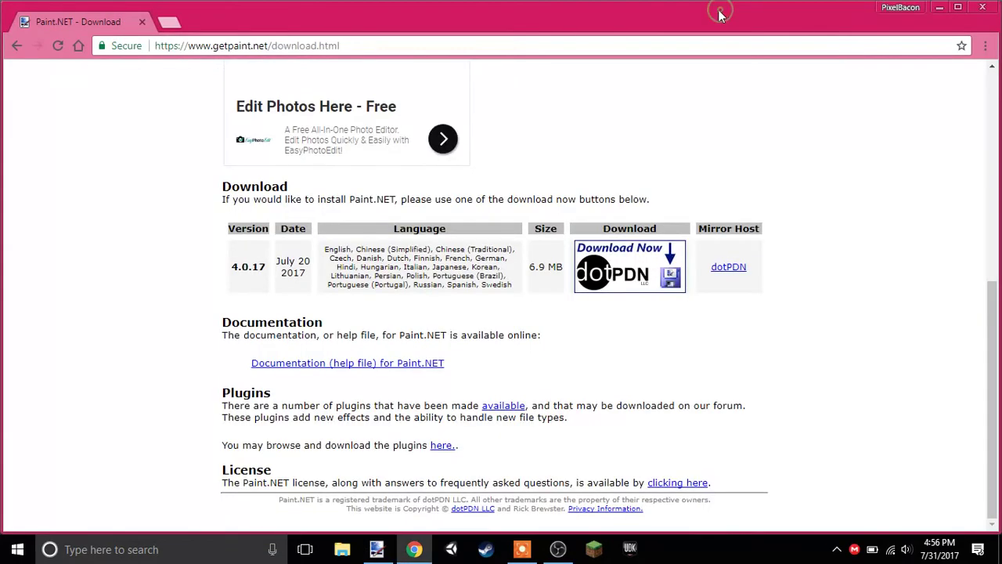
# Open a new Chrome tab and search Google for 'Roblox'.
pyautogui.click(169, 23)
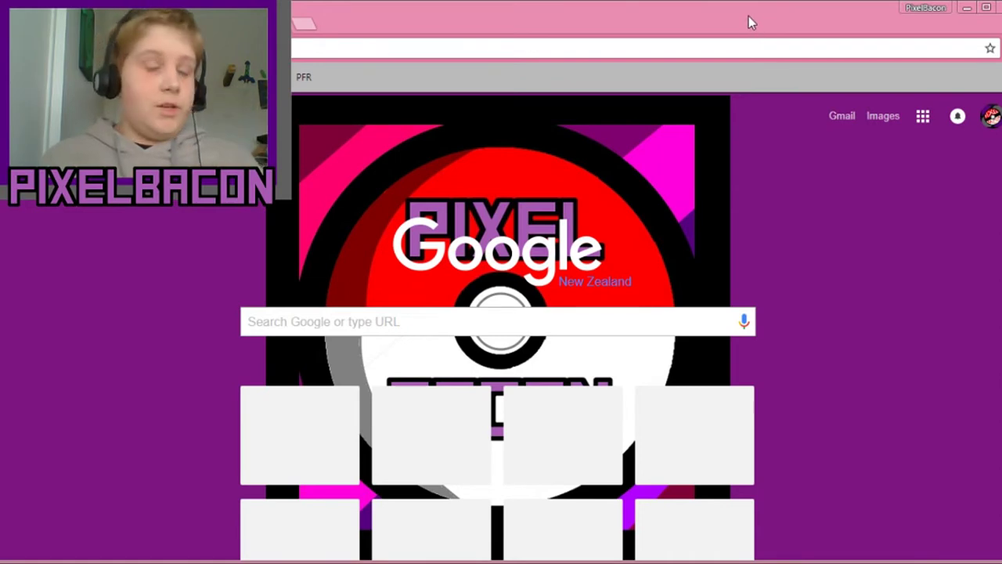
pyautogui.click(755, 14)
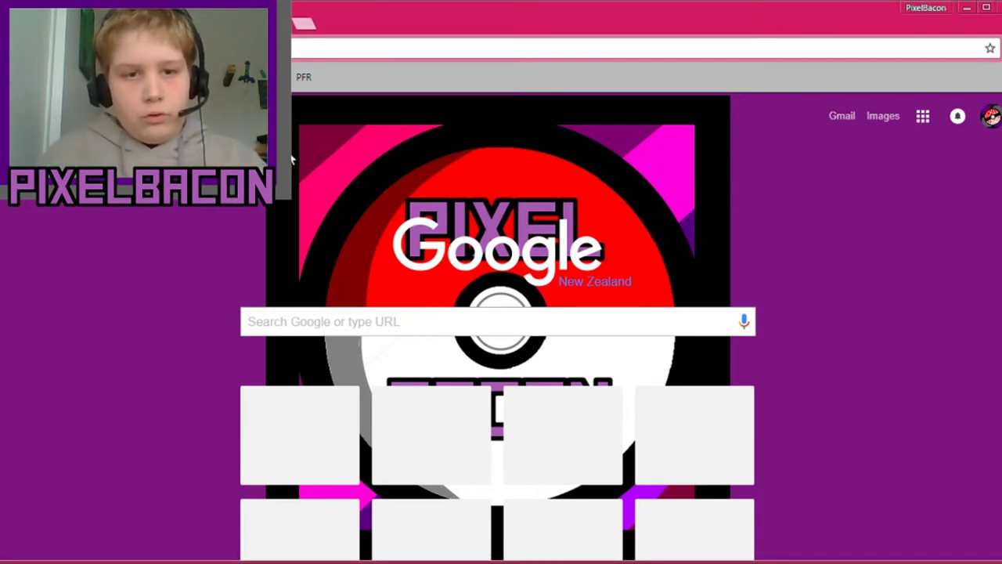
pyautogui.click(373, 321)
pyautogui.write('y')
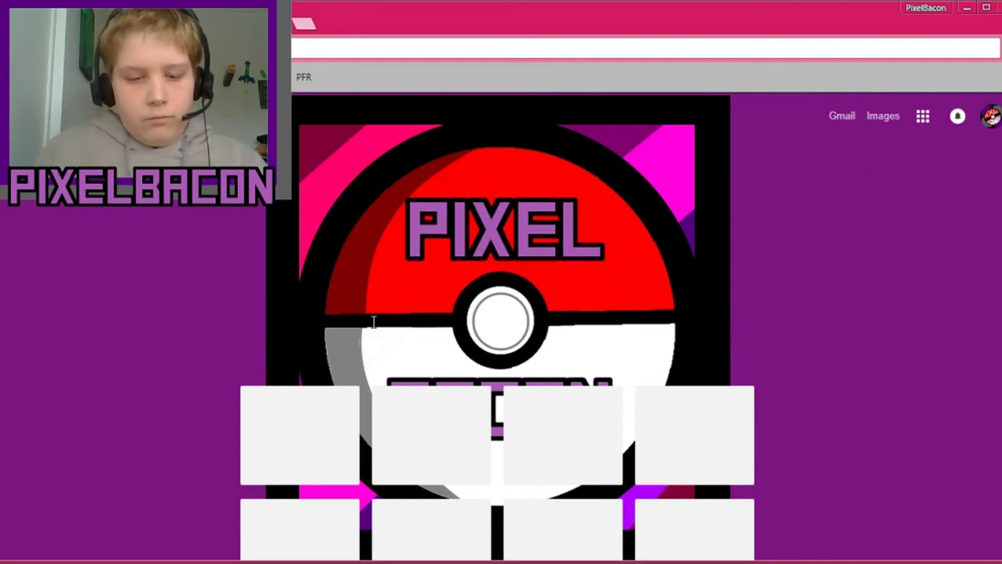
pyautogui.press('Return')
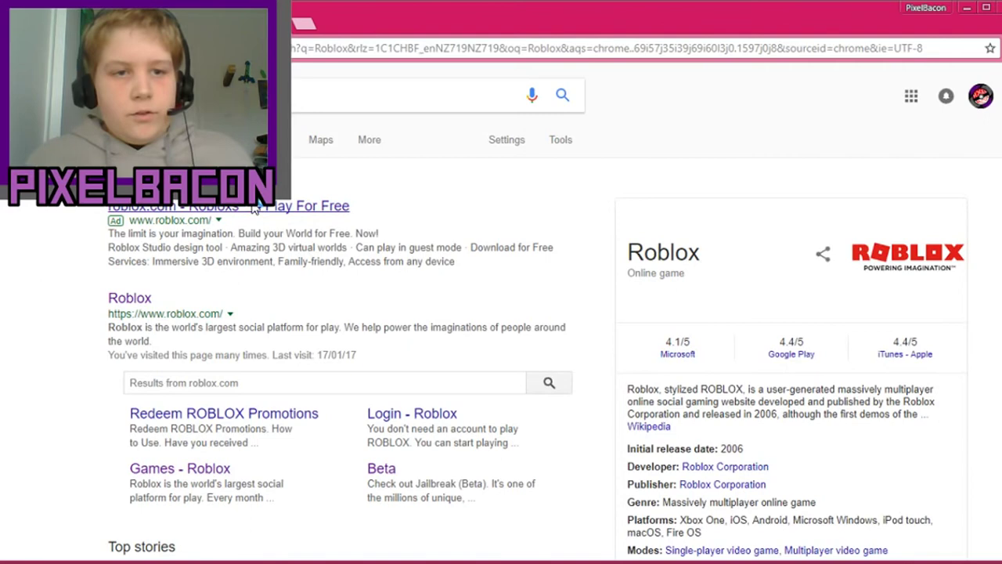
# Skip the sponsored ad and open roblox.com from the organic result, reaching the signed-in home page.
pyautogui.click(255, 208)
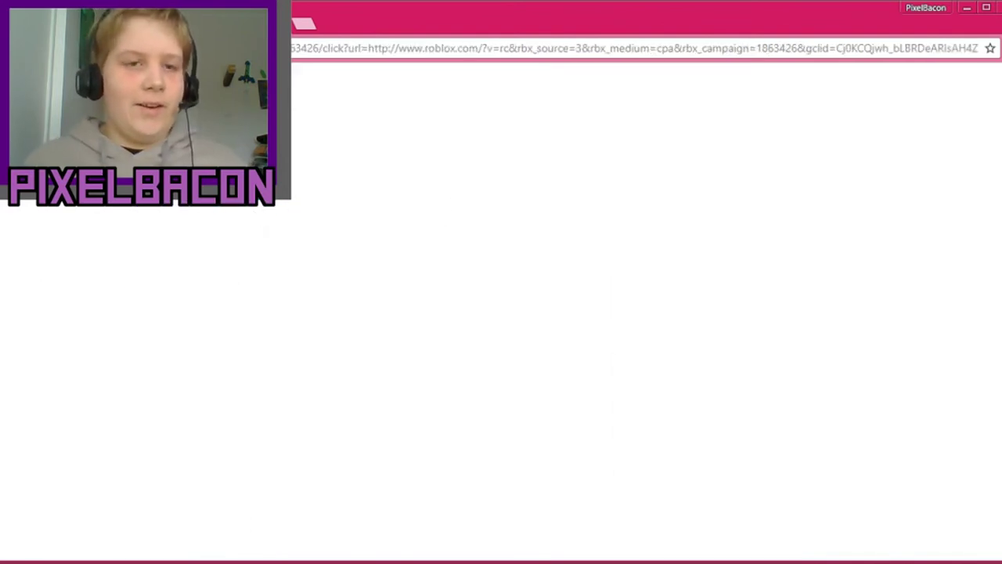
pyautogui.hotkey('alt', 'Left')
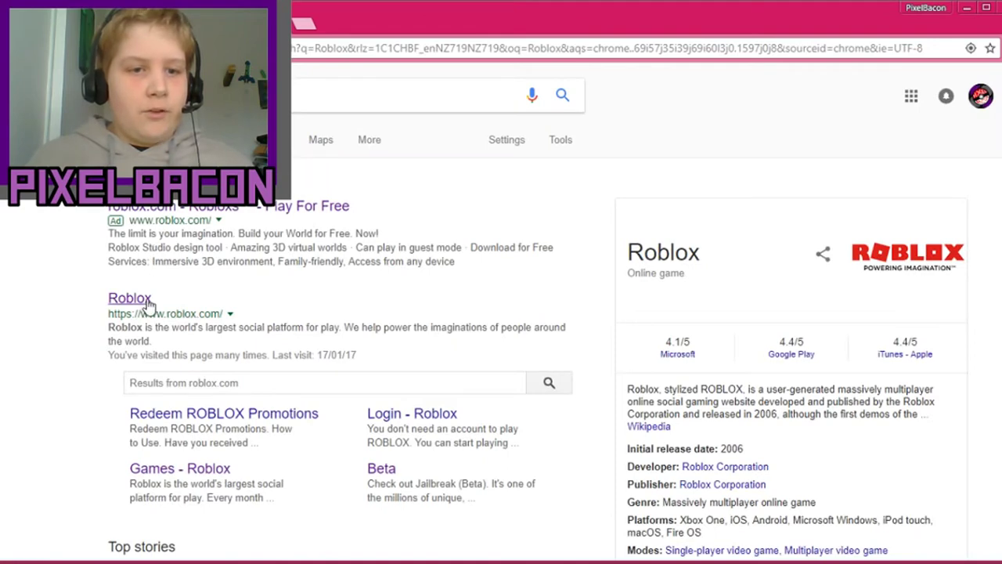
pyautogui.click(130, 298)
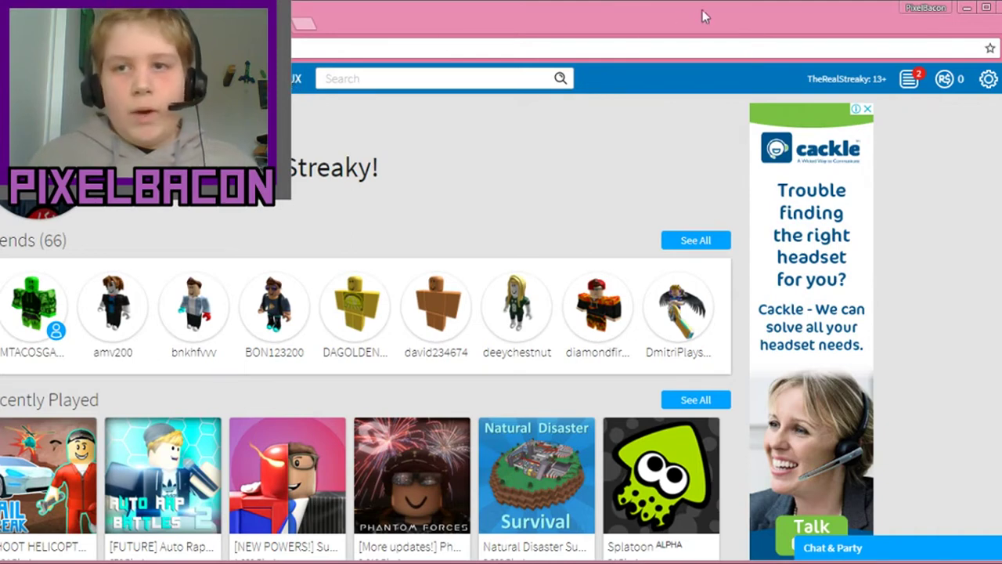
pyautogui.click(751, 11)
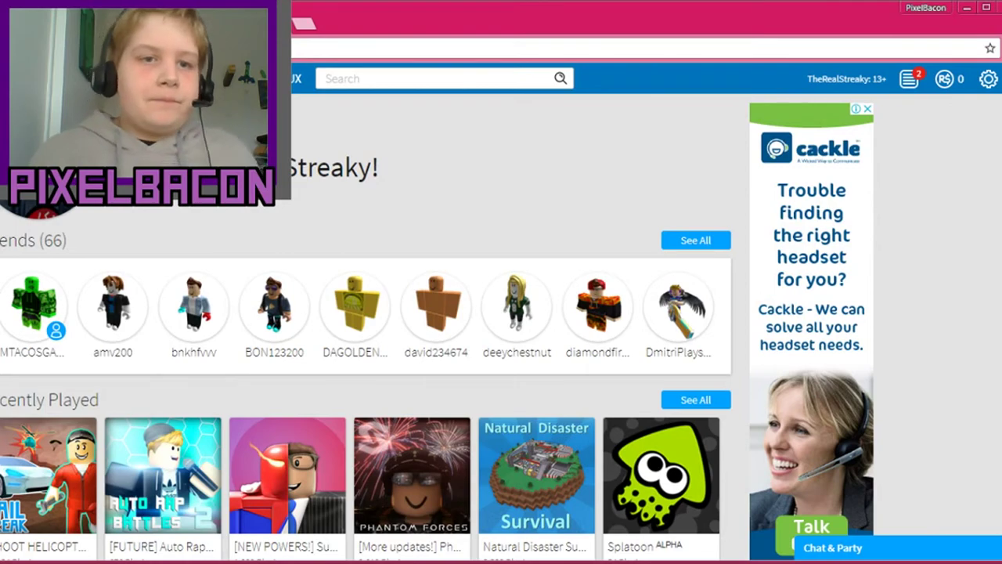
# Go to Develop and open the T-Shirts section showing the Create a T-Shirt form.
pyautogui.click(235, 78)
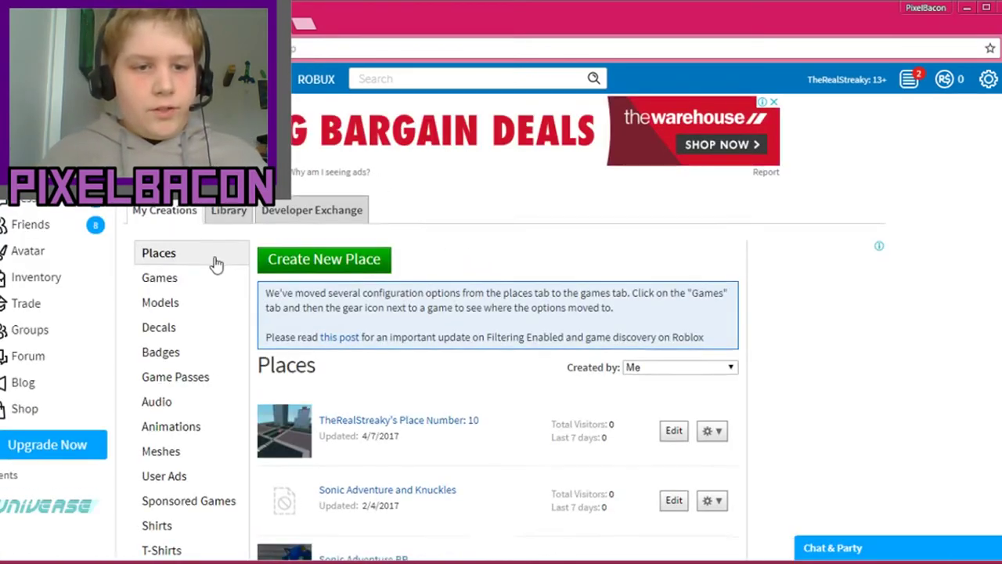
pyautogui.scroll(-3, 217, 265)
pyautogui.scroll(1, 188, 210)
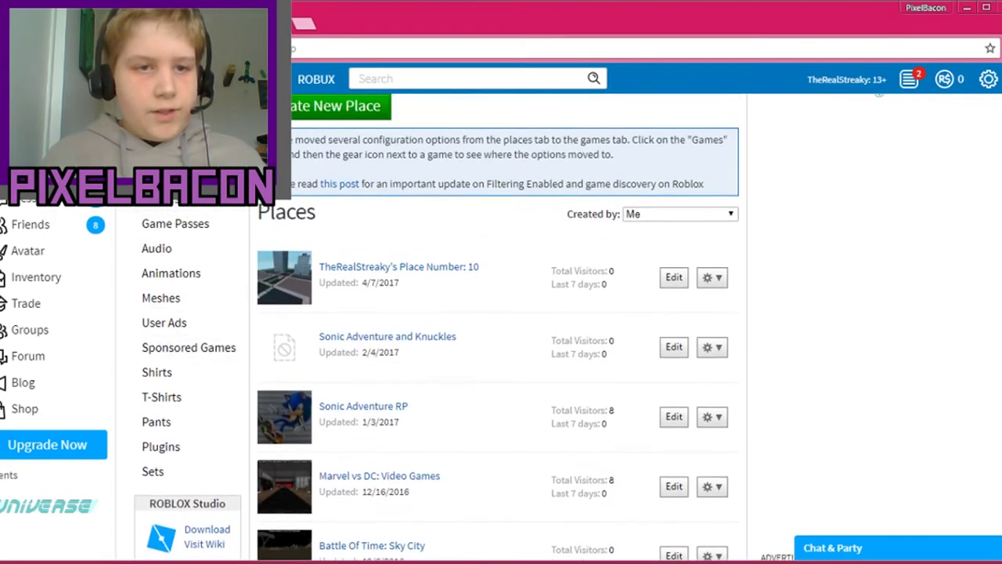
pyautogui.click(210, 397)
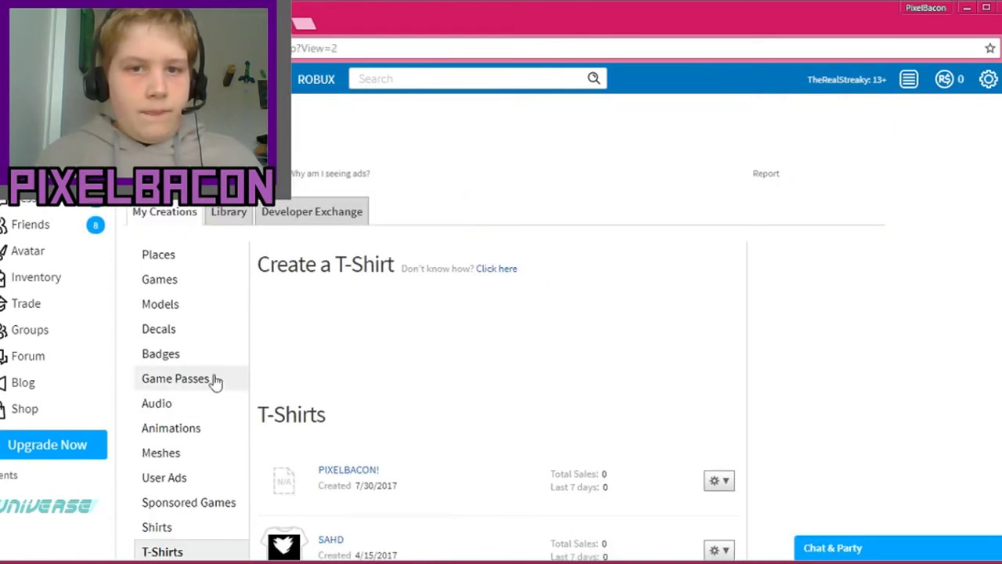
pyautogui.scroll(-1, 403, 303)
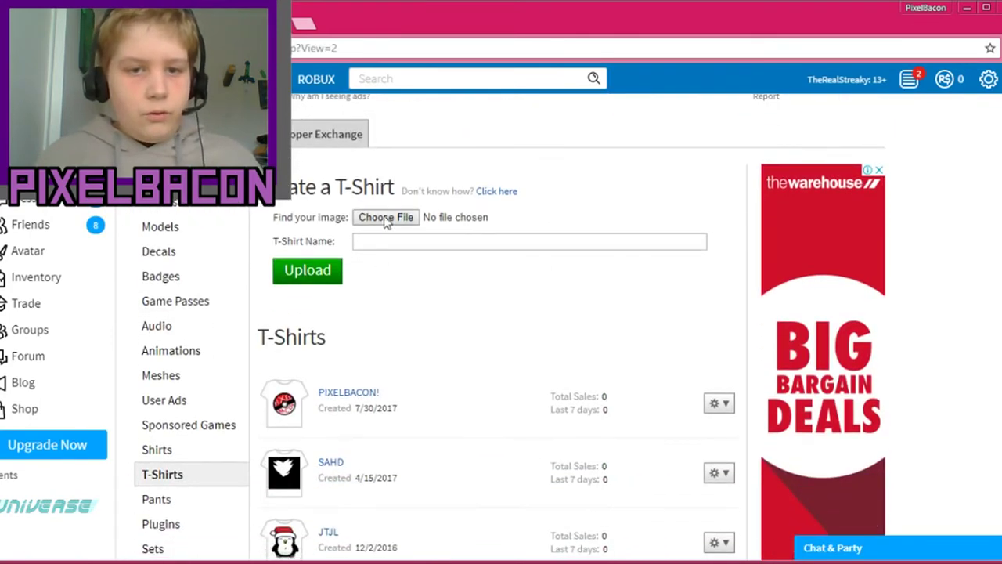
# Attach Roblox T.png and replace the auto-filled name with 'Pixel Test'.
pyautogui.click(394, 223)
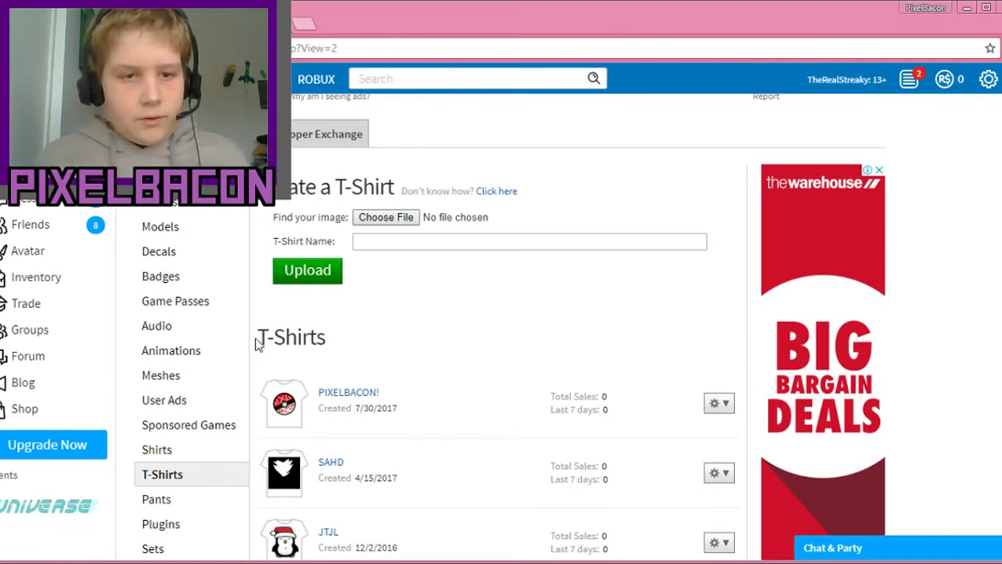
pyautogui.press('Return')
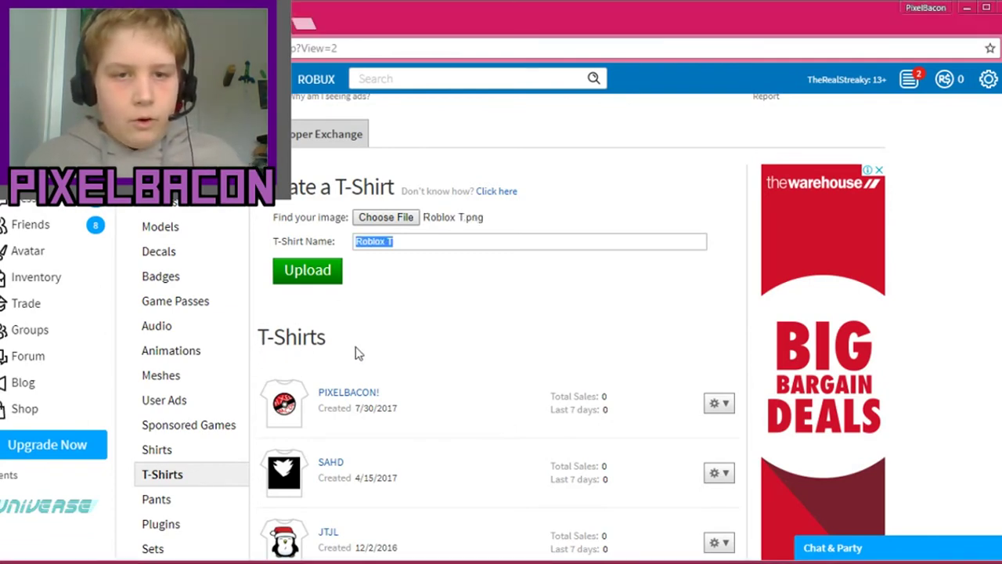
pyautogui.click(414, 244)
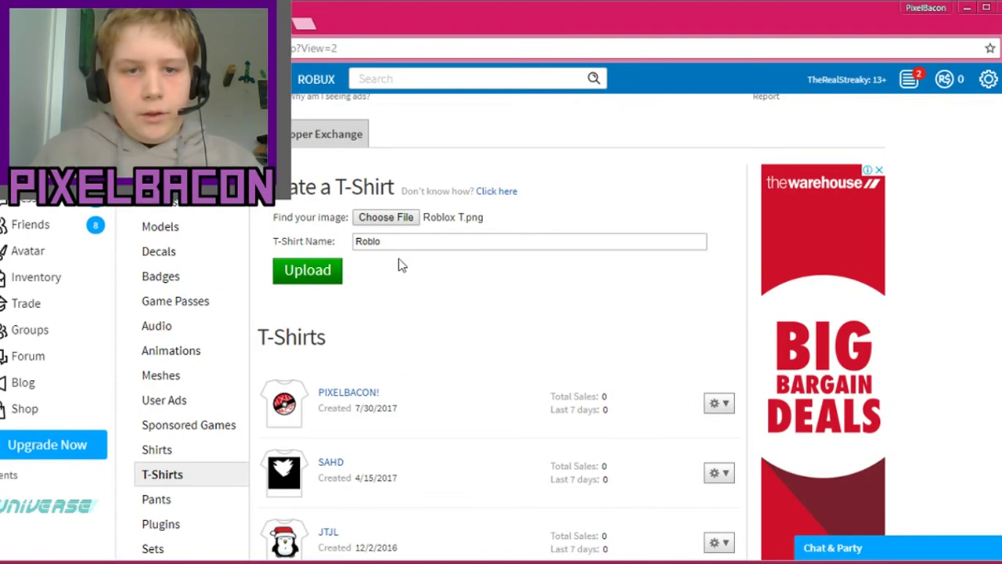
pyautogui.press('BackSpace')
pyautogui.press('BackSpace')
pyautogui.press('BackSpace')
pyautogui.press('BackSpace')
pyautogui.press('BackSpace')
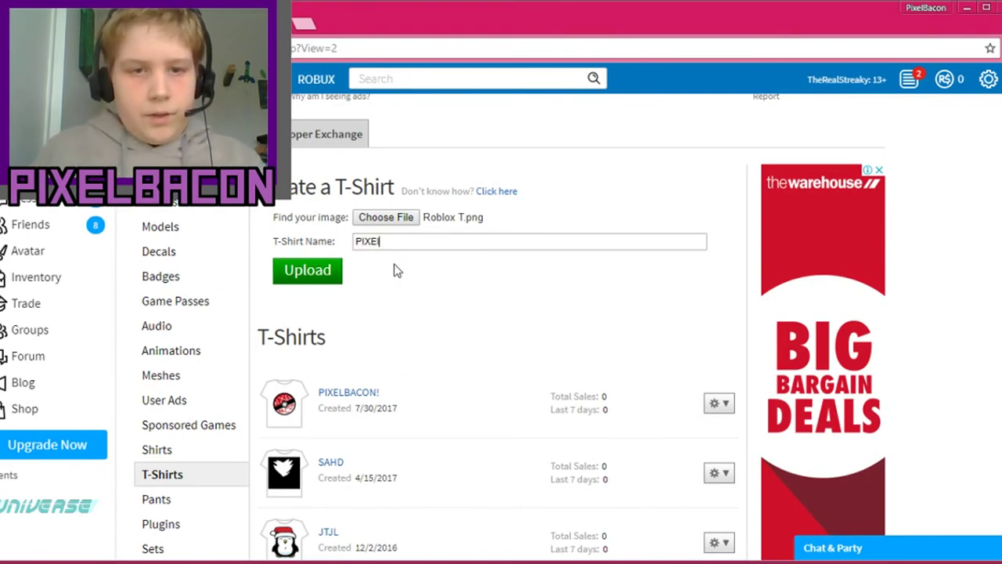
pyautogui.write('Pix')
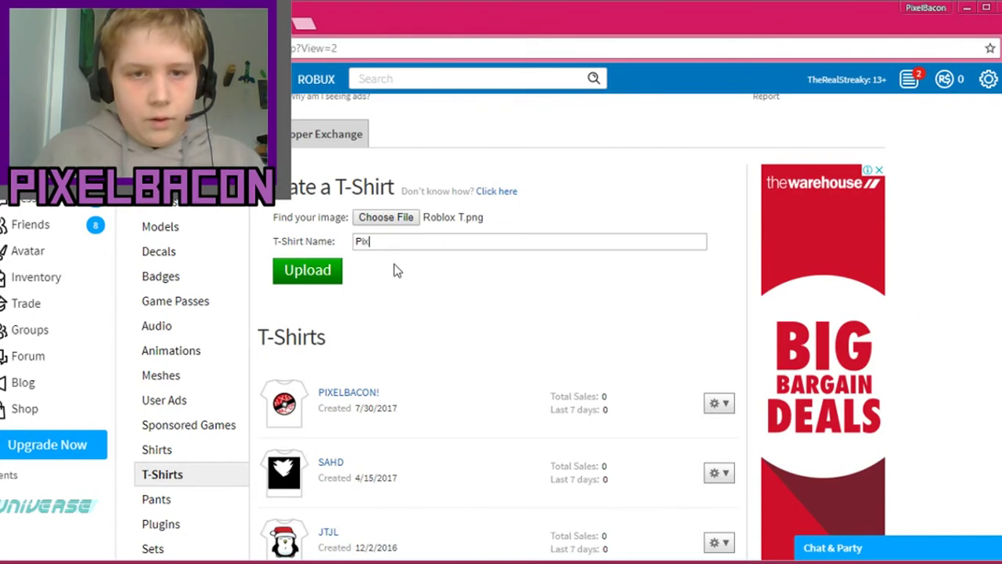
pyautogui.write('el Test')
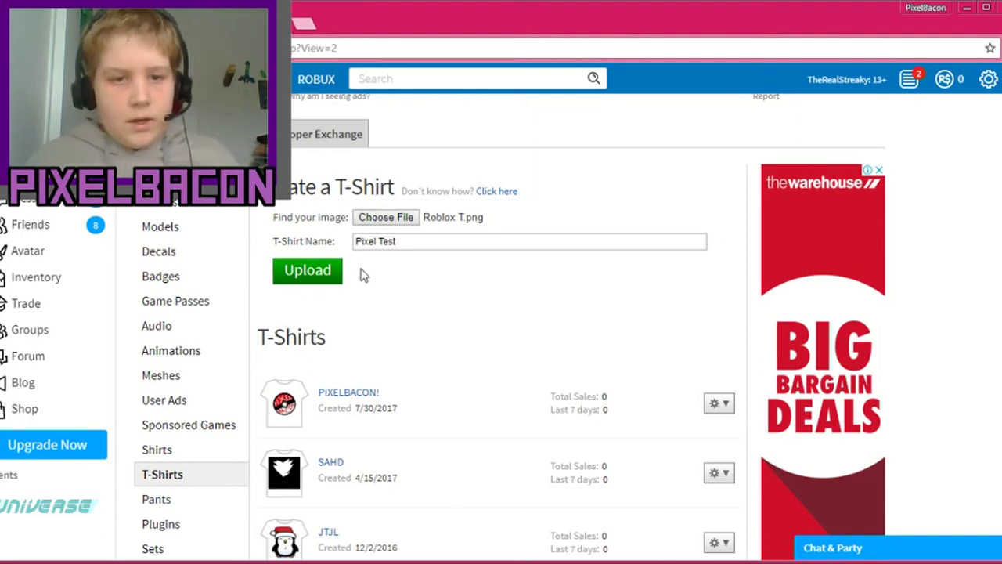
pyautogui.scroll(-2, 364, 406)
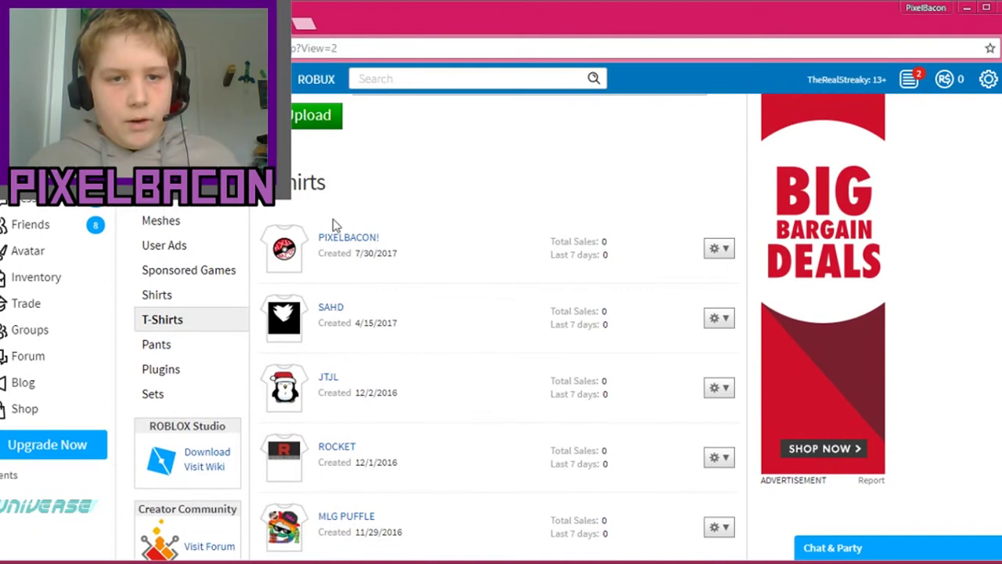
pyautogui.scroll(3, 463, 298)
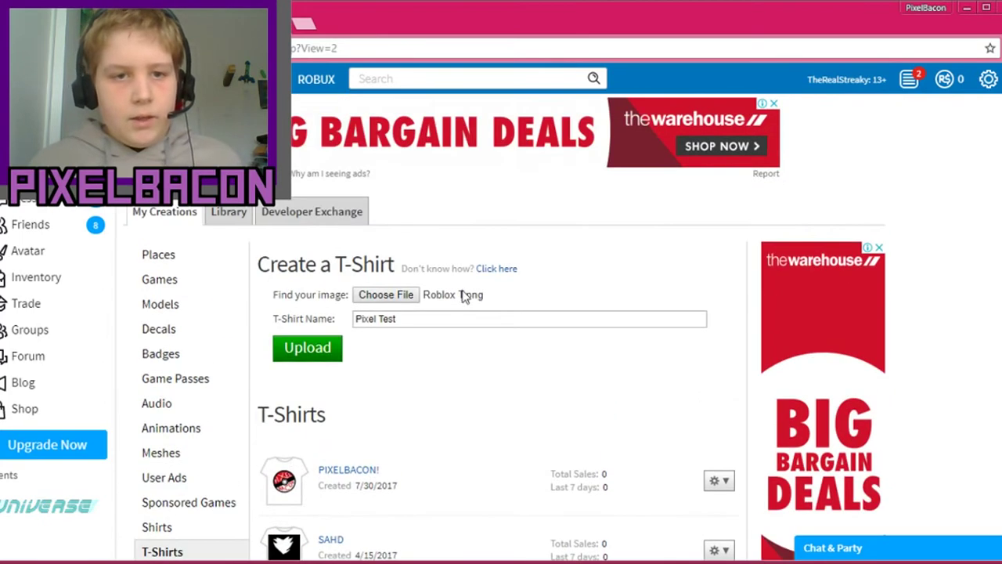
# Upload the Pixel Test T-shirt, then open it from the T-Shirts list.
pyautogui.click(325, 350)
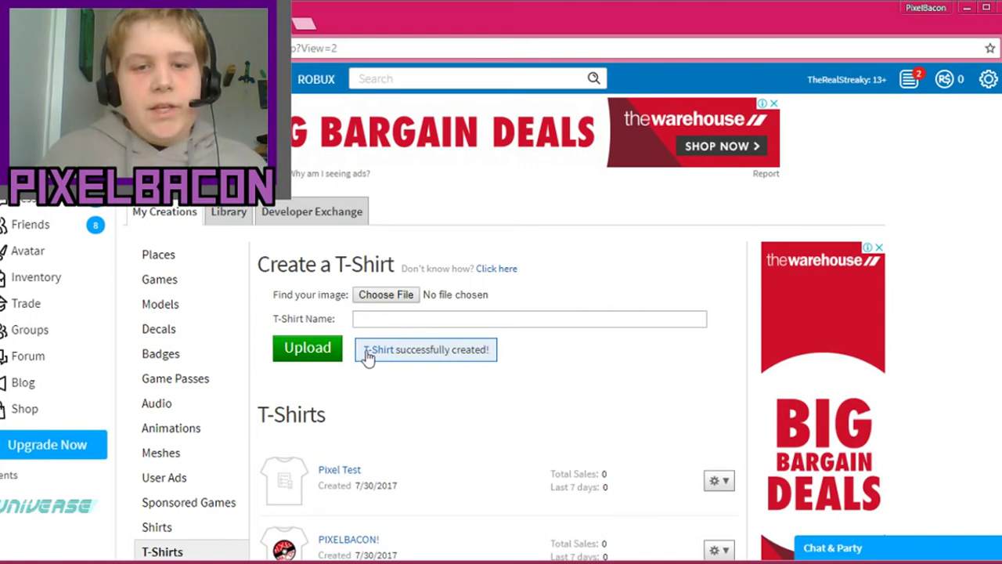
pyautogui.moveTo(423, 354); pyautogui.dragTo(471, 354)
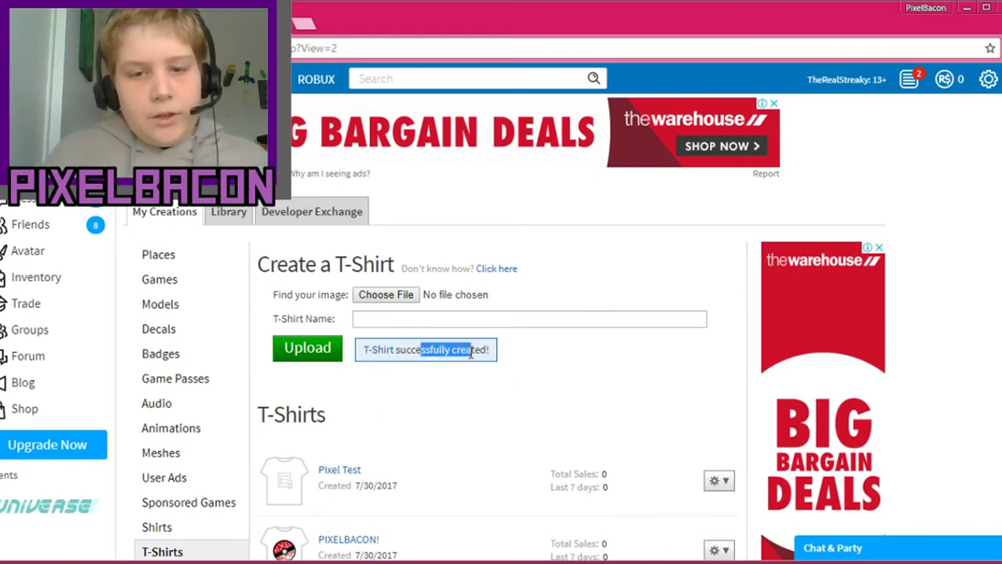
pyautogui.scroll(-1, 504, 405)
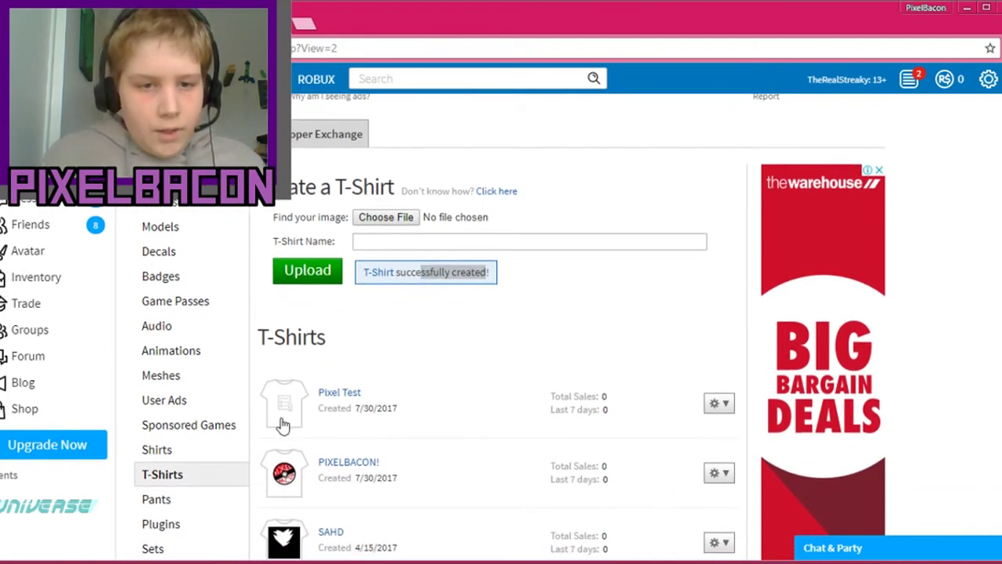
pyautogui.click(350, 394)
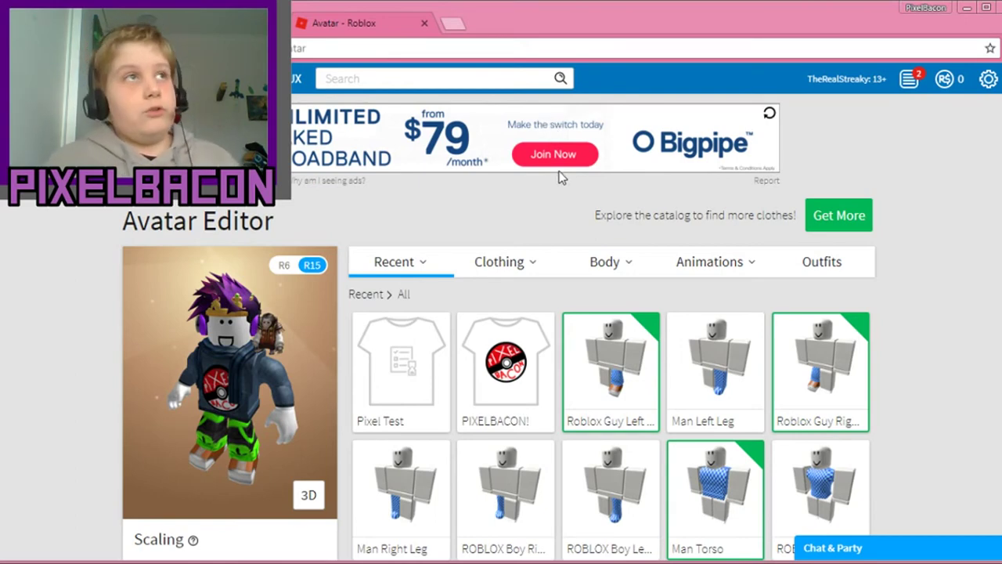
# Reload the Avatar Editor and try the PIXELBACON! shirt on and off.
pyautogui.click(741, 12)
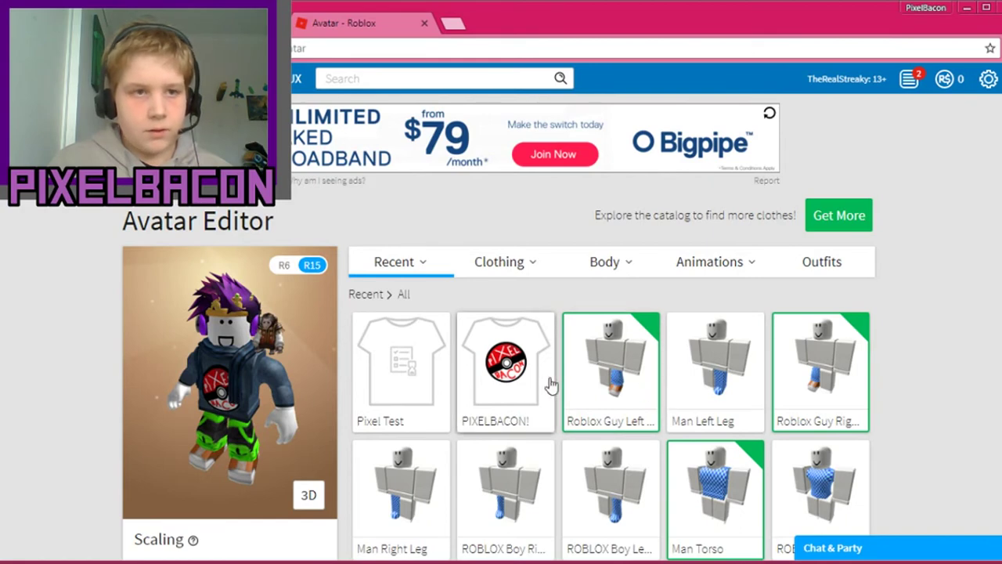
pyautogui.press('F5')
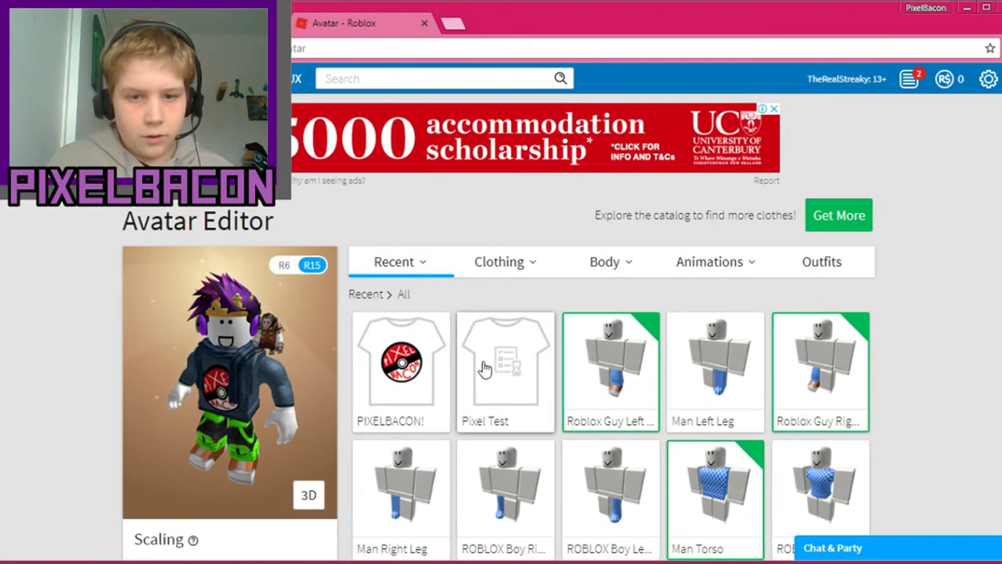
pyautogui.click(354, 354)
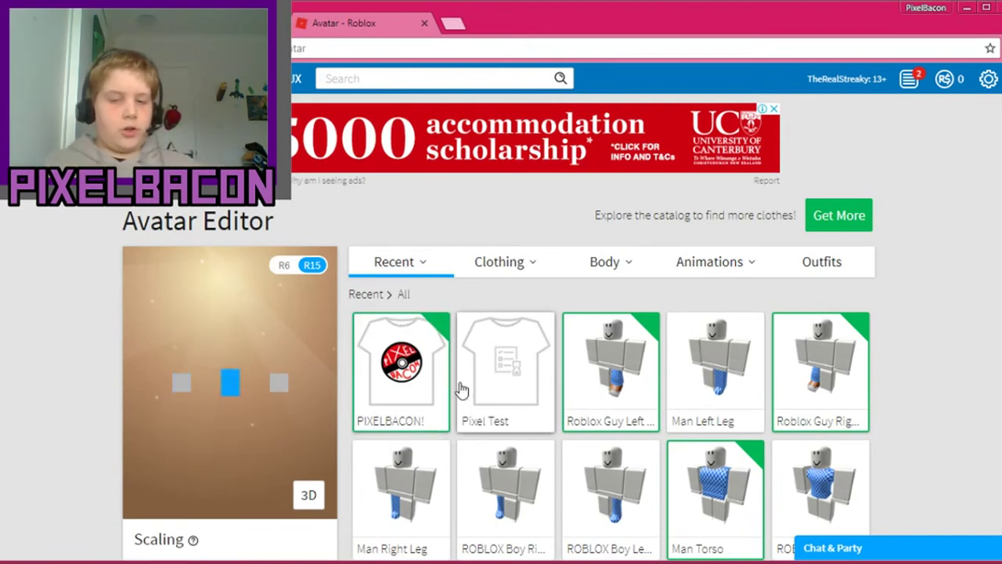
pyautogui.click(413, 387)
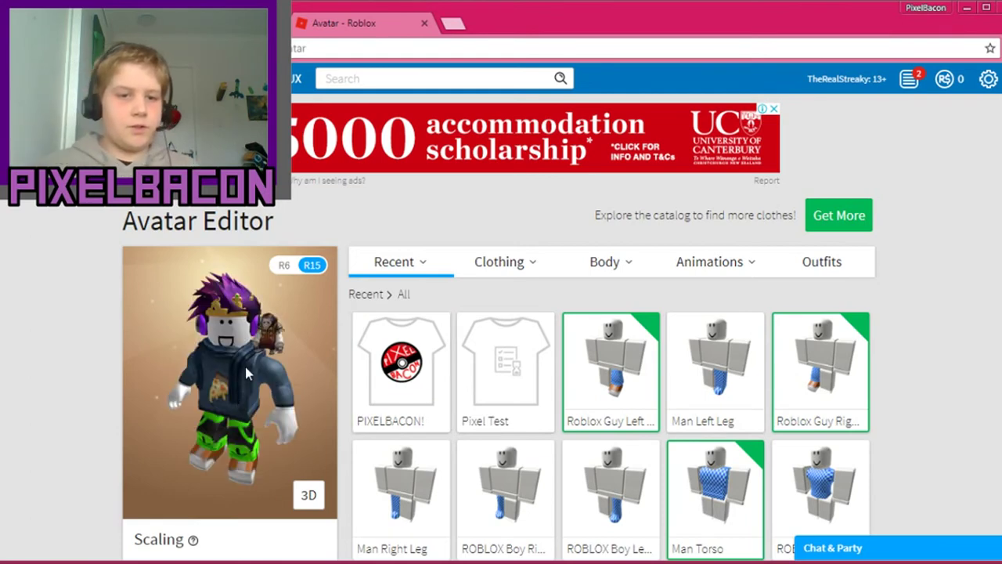
# Switch the preview to 3D, orbit the avatar, and re-equip the PIXELBACON! shirt.
pyautogui.click(305, 495)
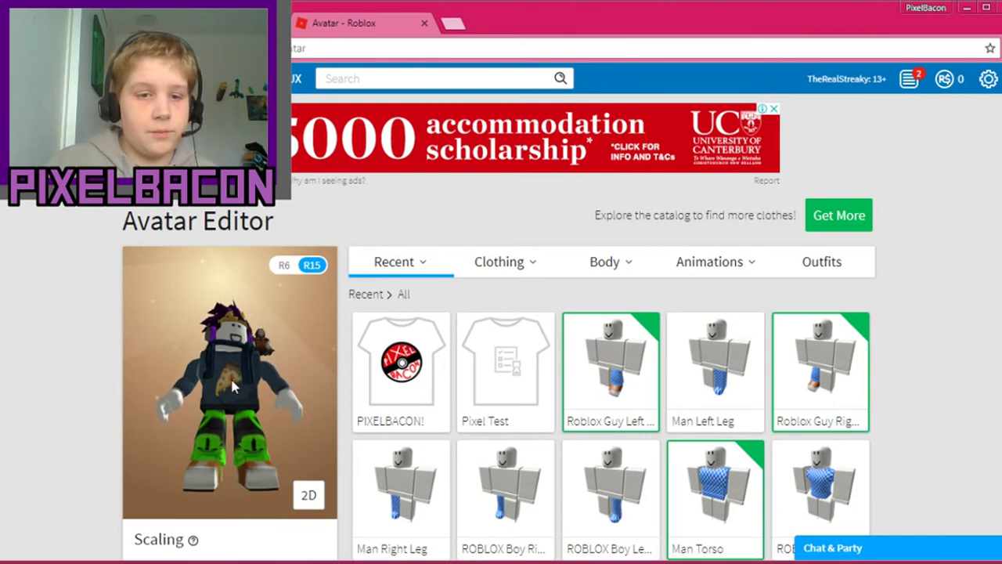
pyautogui.moveTo(231, 386); pyautogui.dragTo(373, 359)
pyautogui.moveTo(313, 376); pyautogui.dragTo(224, 378)
pyautogui.moveTo(179, 348); pyautogui.dragTo(277, 347)
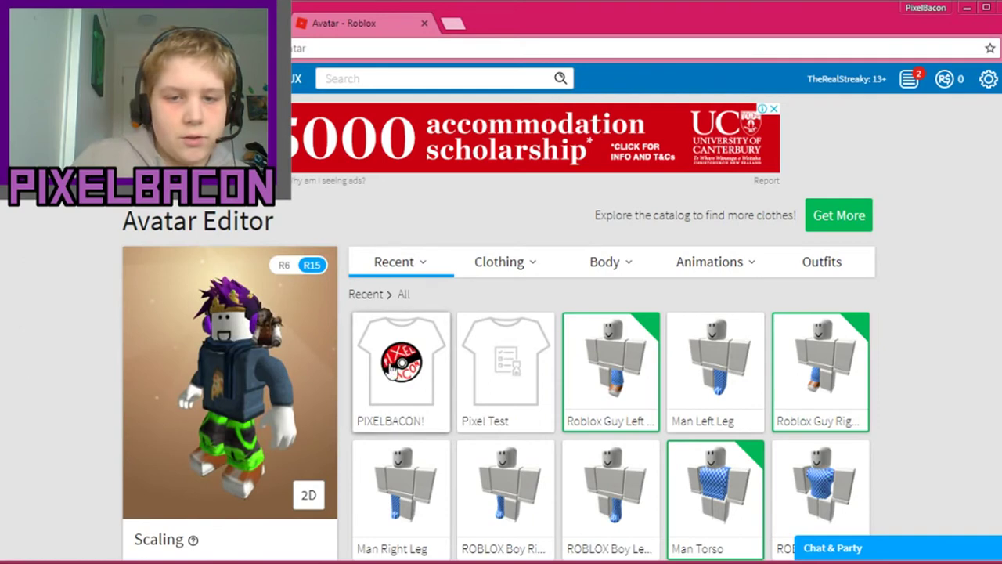
pyautogui.click(402, 374)
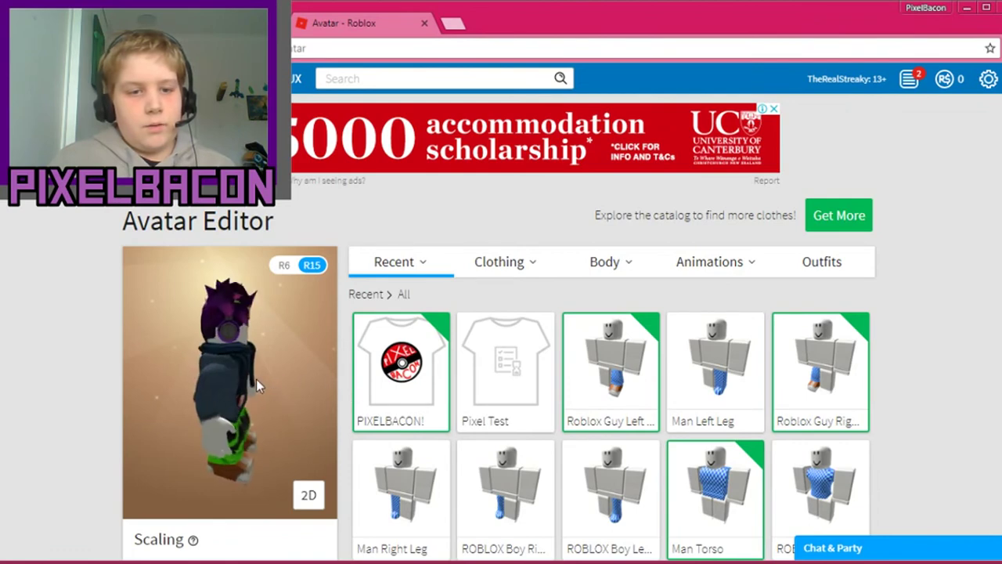
pyautogui.moveTo(254, 386); pyautogui.dragTo(317, 368)
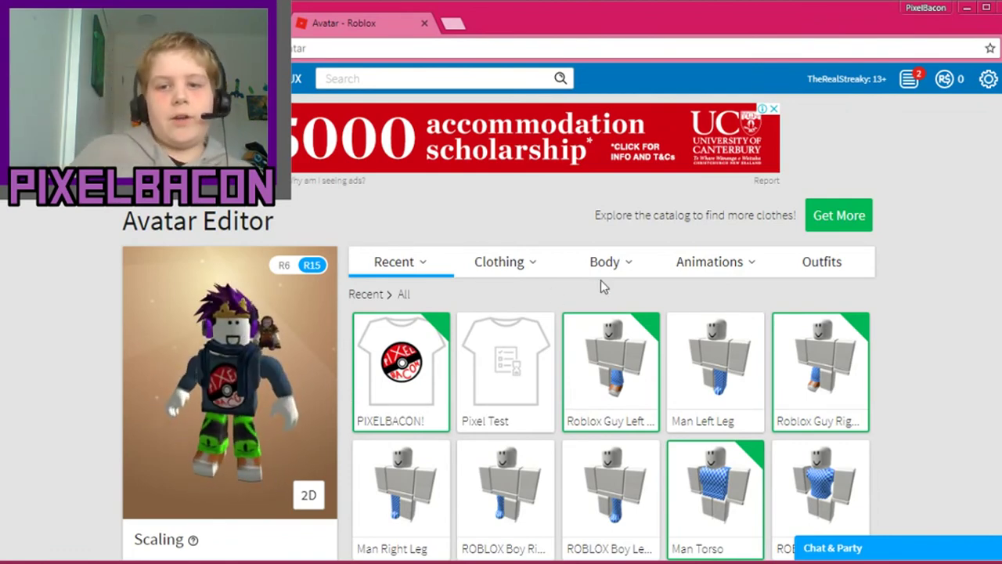
# Open Body > Torso and try Roblox Jeans Torso and ROBLOX Boy Torso.
pyautogui.moveTo(604, 266)
pyautogui.click(589, 301)
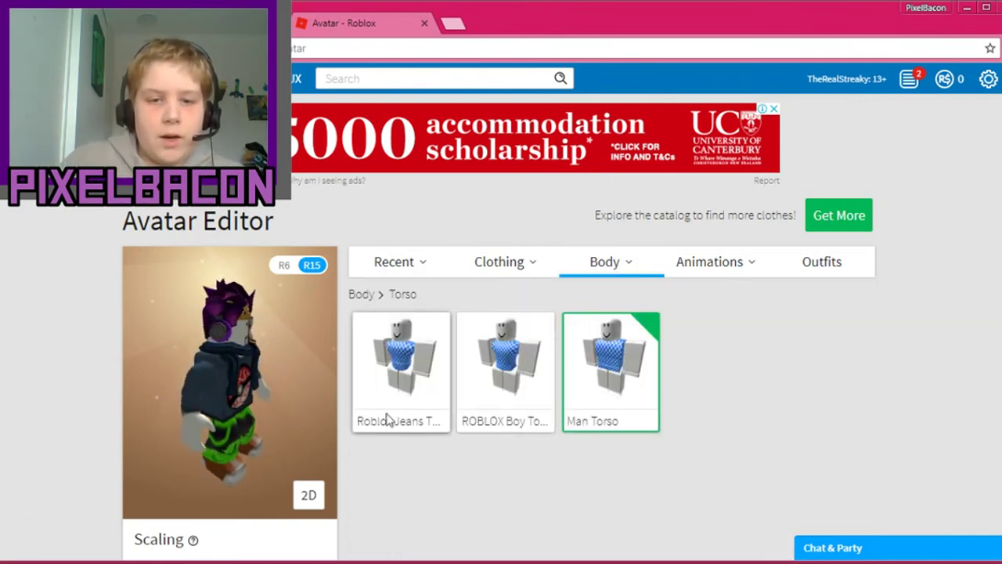
pyautogui.moveTo(202, 360); pyautogui.dragTo(240, 358)
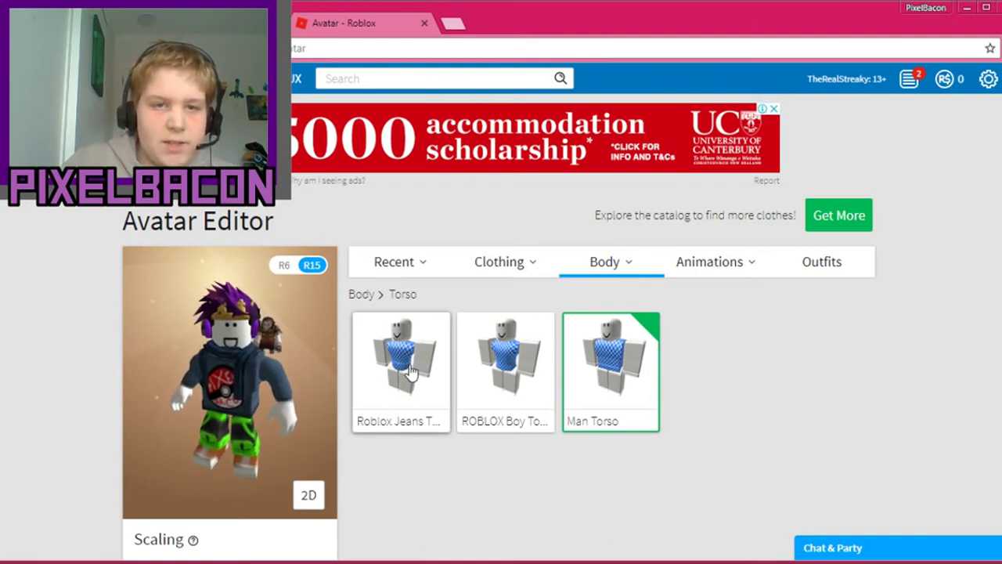
pyautogui.click(406, 366)
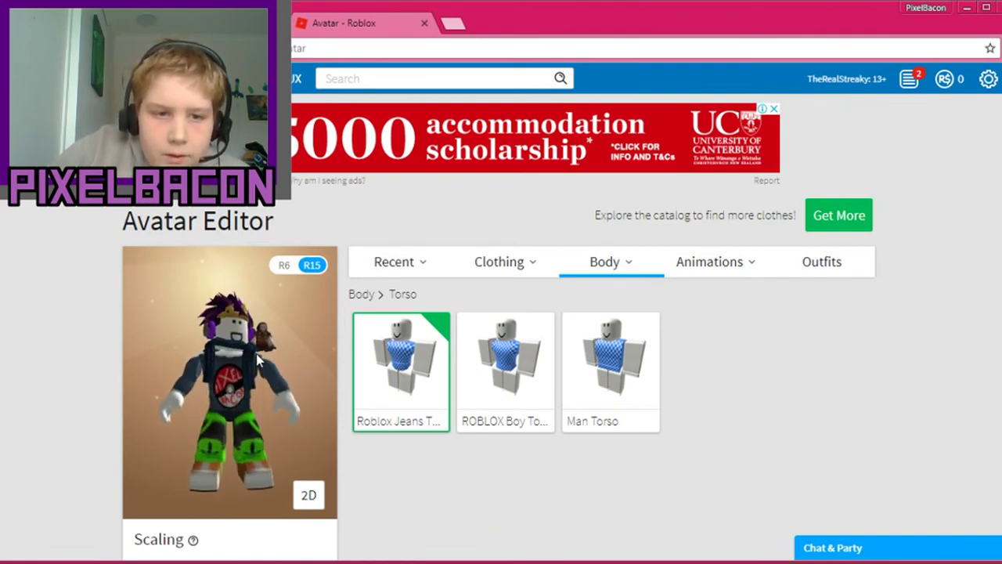
pyautogui.click(481, 356)
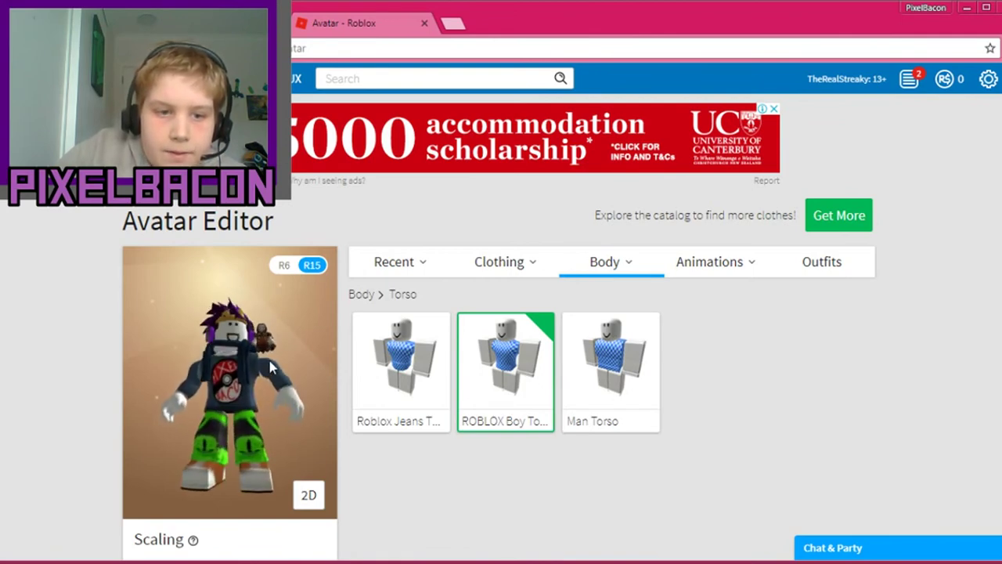
# Switch back to Man Torso, re-equip it after removing it, and view the avatar's back.
pyautogui.click(649, 387)
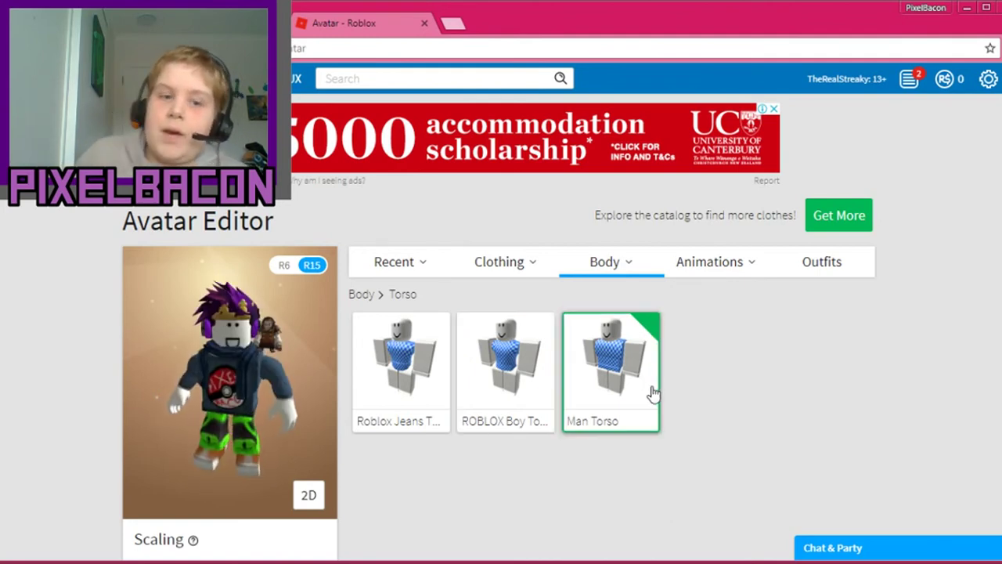
pyautogui.moveTo(279, 414); pyautogui.dragTo(262, 372)
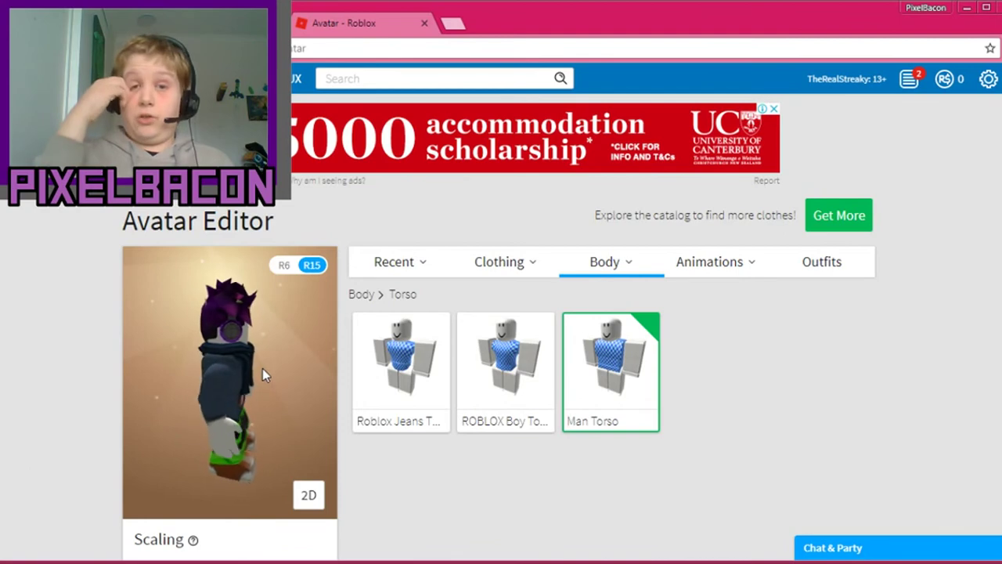
pyautogui.click(611, 389)
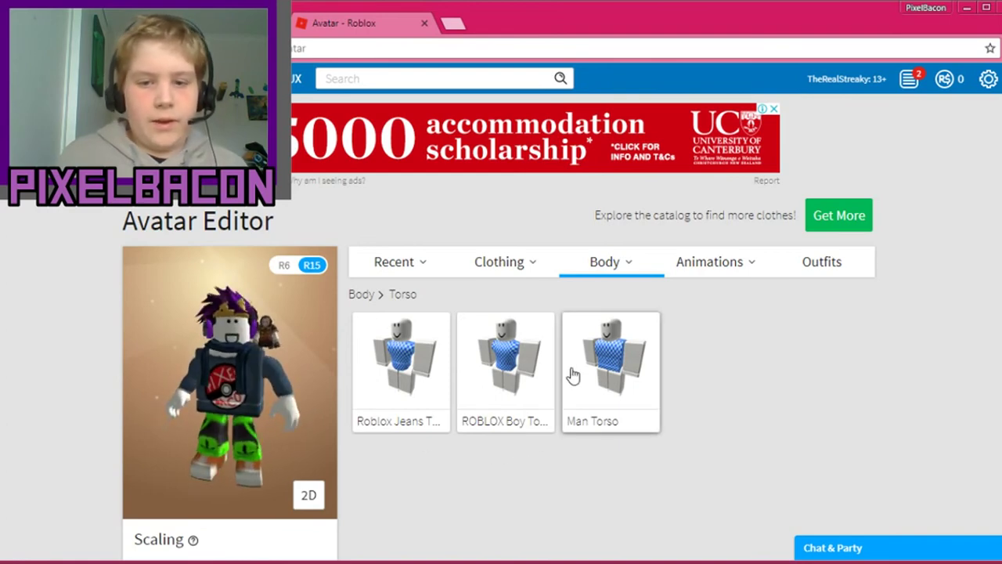
pyautogui.click(601, 377)
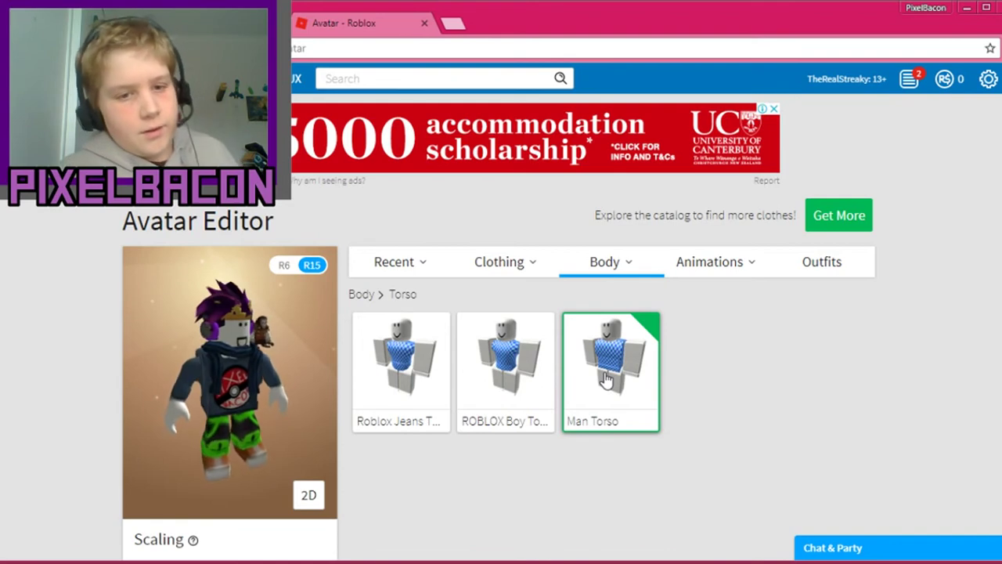
pyautogui.moveTo(235, 360); pyautogui.dragTo(294, 403)
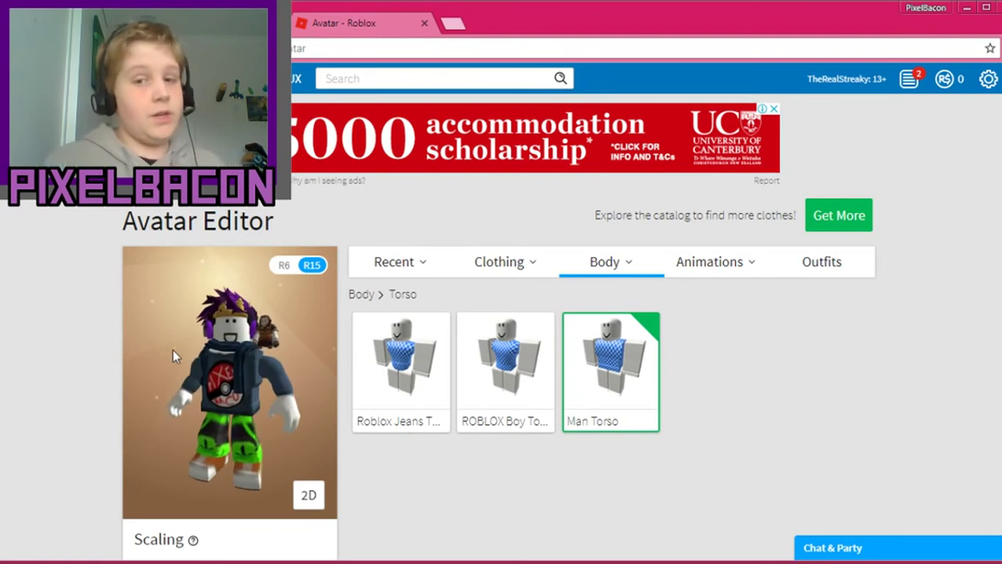